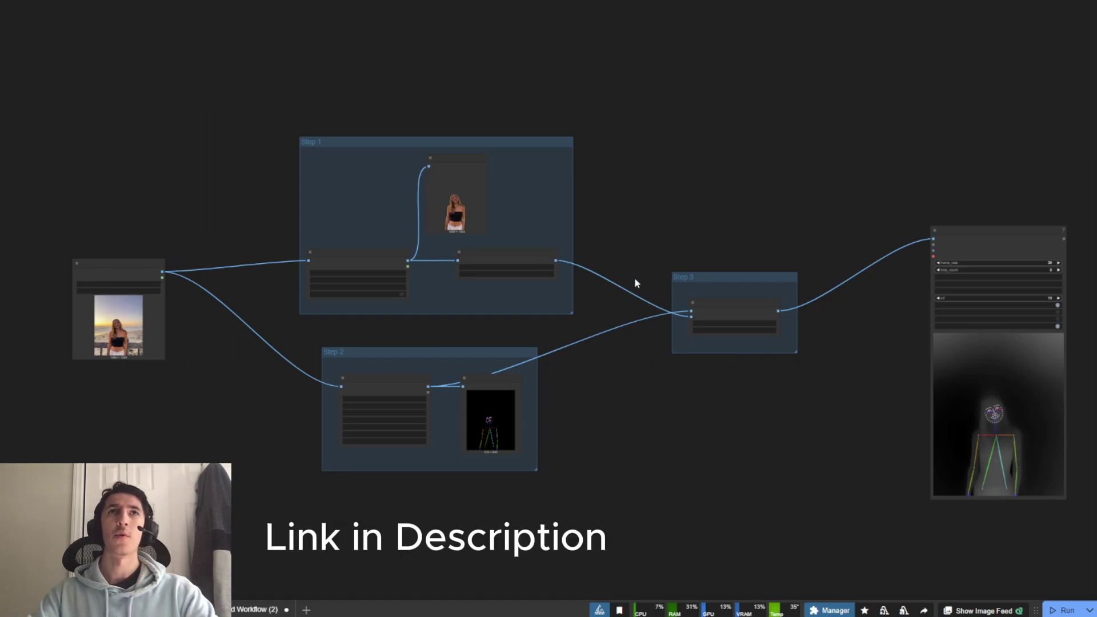
# Examine the layout of the preprocessing workflow and the source photo in its Load Image node
pyautogui.scroll(1, 623, 309)
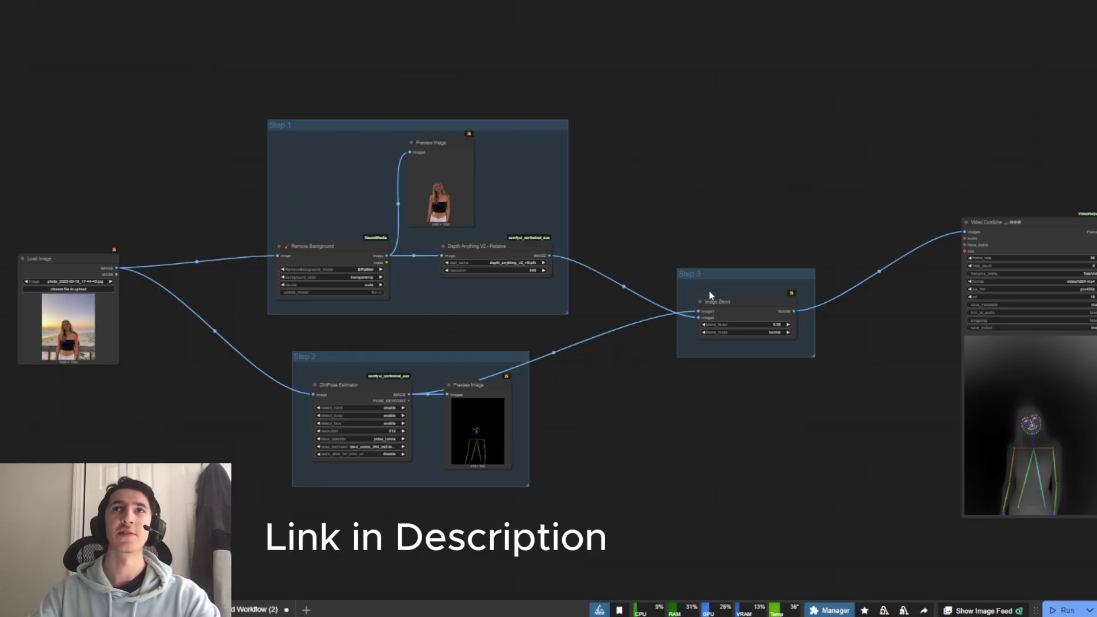
pyautogui.hscroll(-5, 287, 293)
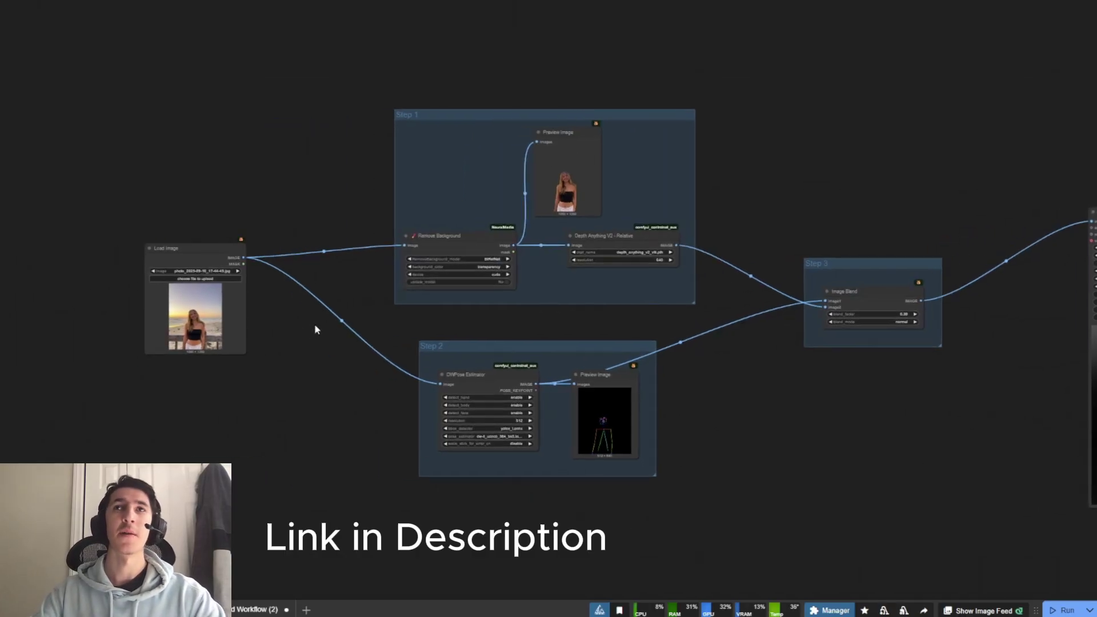
pyautogui.moveTo(410, 370)
pyautogui.mouseDown()
pyautogui.moveTo(286, 377)
pyautogui.moveTo(411, 379)
pyautogui.mouseUp()
pyautogui.scroll(1, 384, 392)
pyautogui.scroll(2, 291, 371)
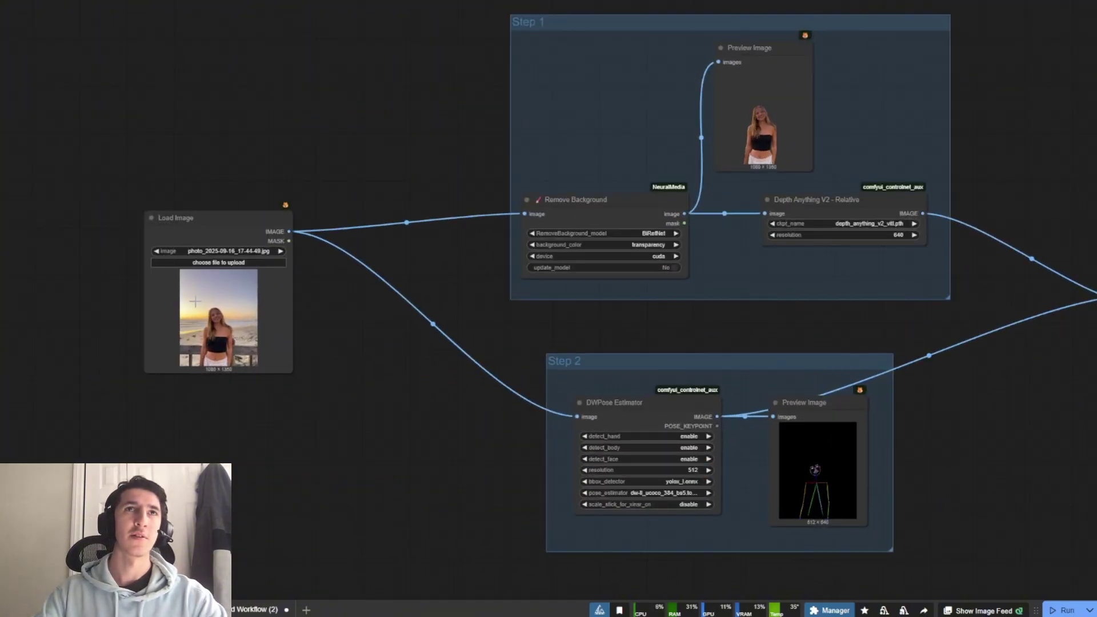
pyautogui.scroll(4, 110, 297)
pyautogui.scroll(3, 369, 400)
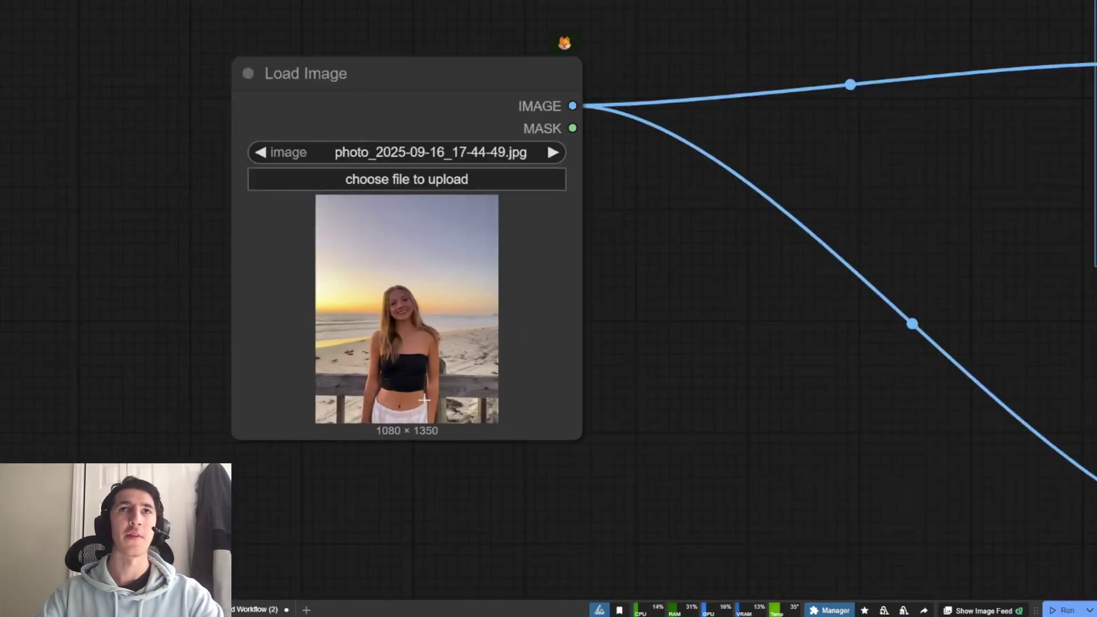
pyautogui.scroll(-8, 410, 303)
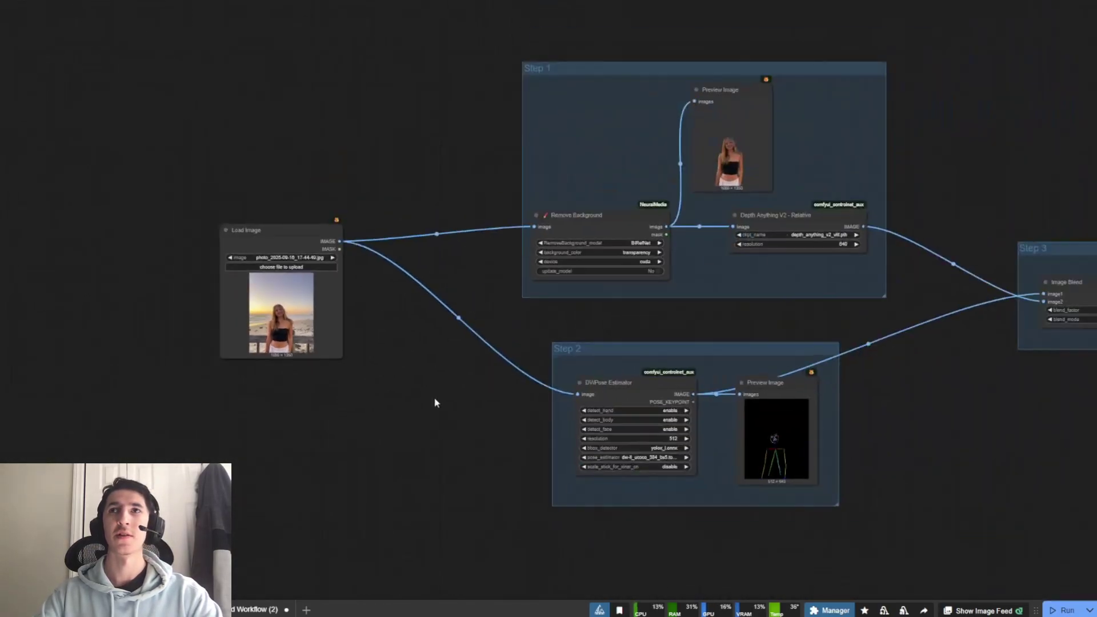
# Place the pose Preview Image node beside the Load Image node and compare the skeleton with the source photo
pyautogui.moveTo(804, 394); pyautogui.dragTo(403, 274)
pyautogui.scroll(5, 240, 375)
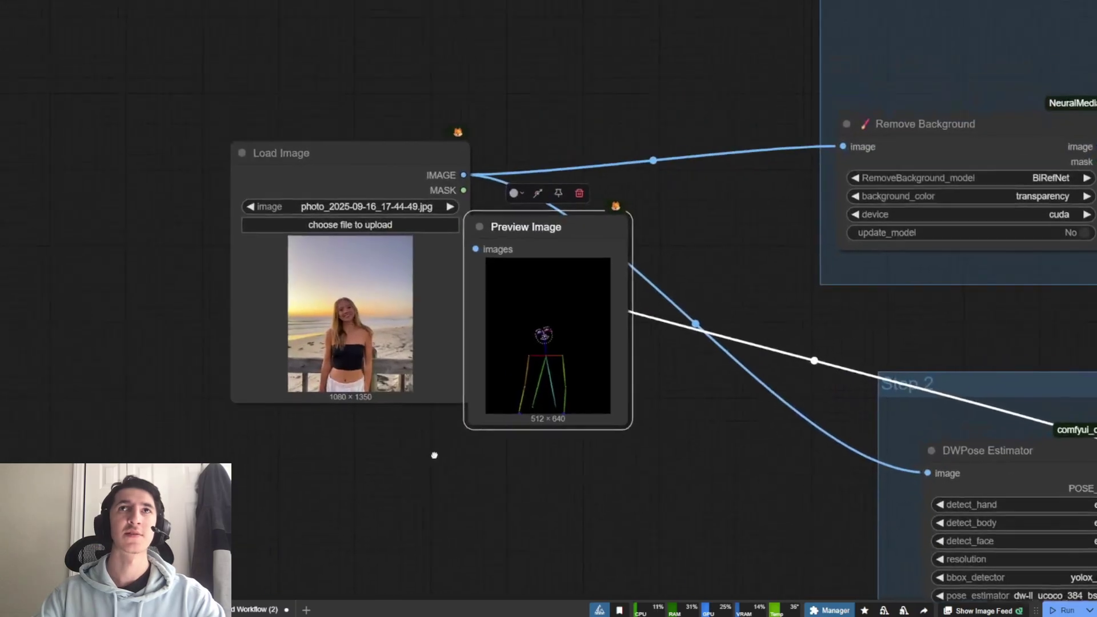
pyautogui.scroll(1, 553, 505)
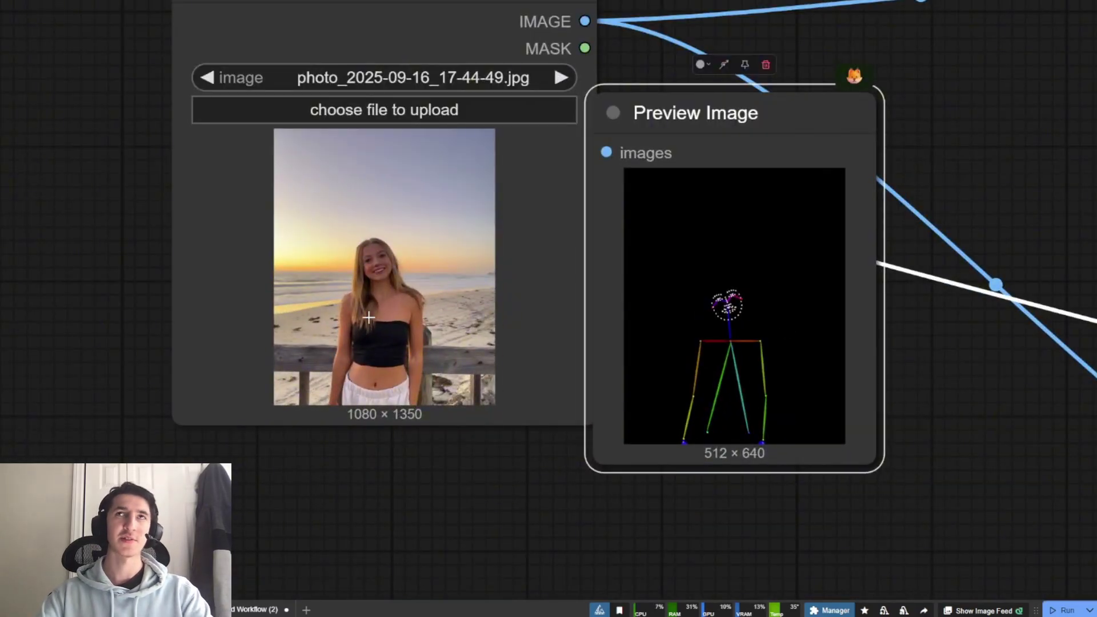
pyautogui.scroll(-5, 533, 436)
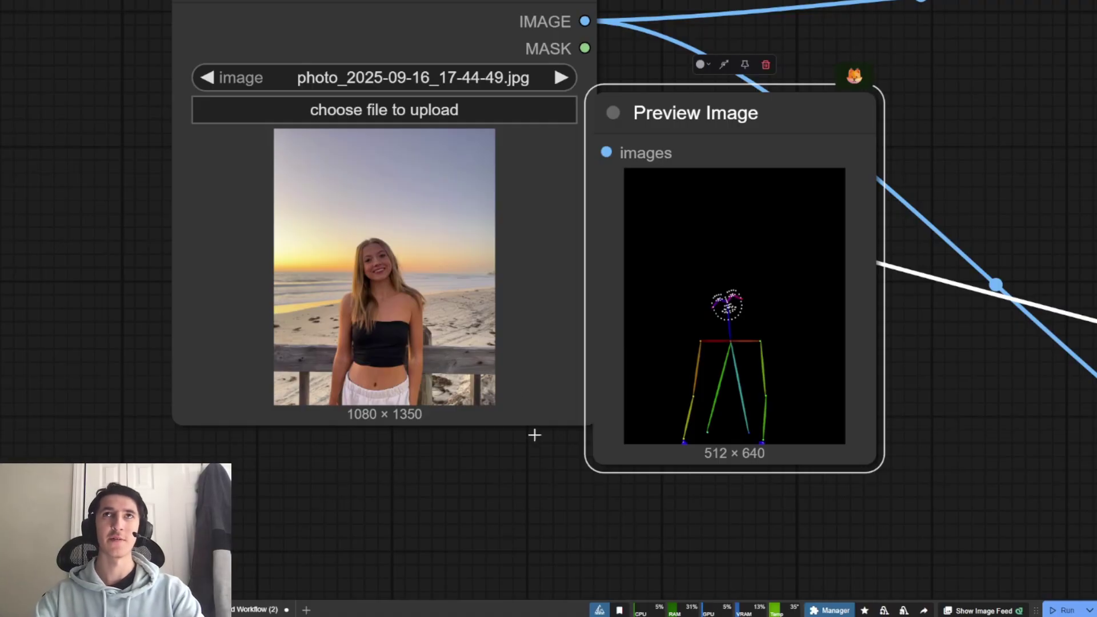
# Move the pose Preview Image node back beside the DWPose Estimator in the Step 2 group
pyautogui.moveTo(653, 534); pyautogui.dragTo(558, 490)
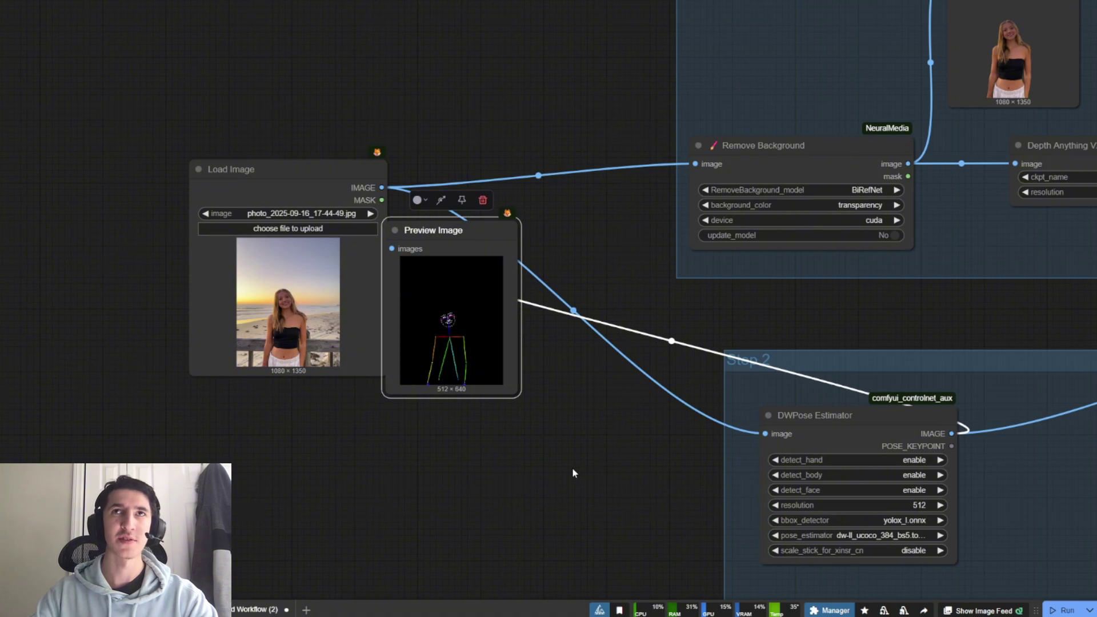
pyautogui.moveTo(573, 471); pyautogui.dragTo(474, 424)
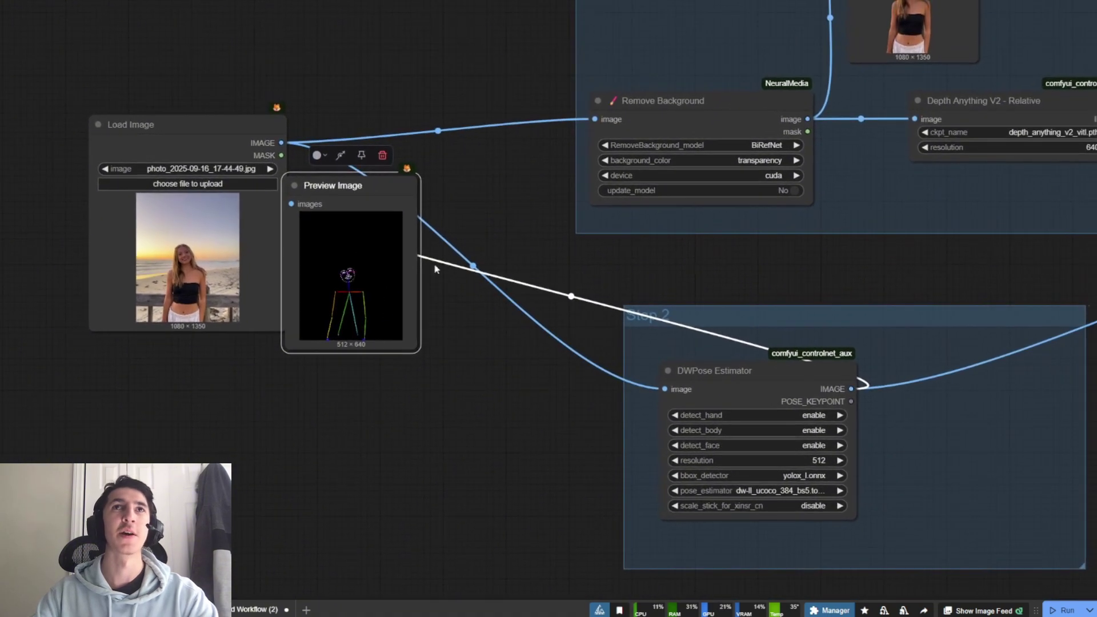
pyautogui.moveTo(341, 193); pyautogui.dragTo(961, 377)
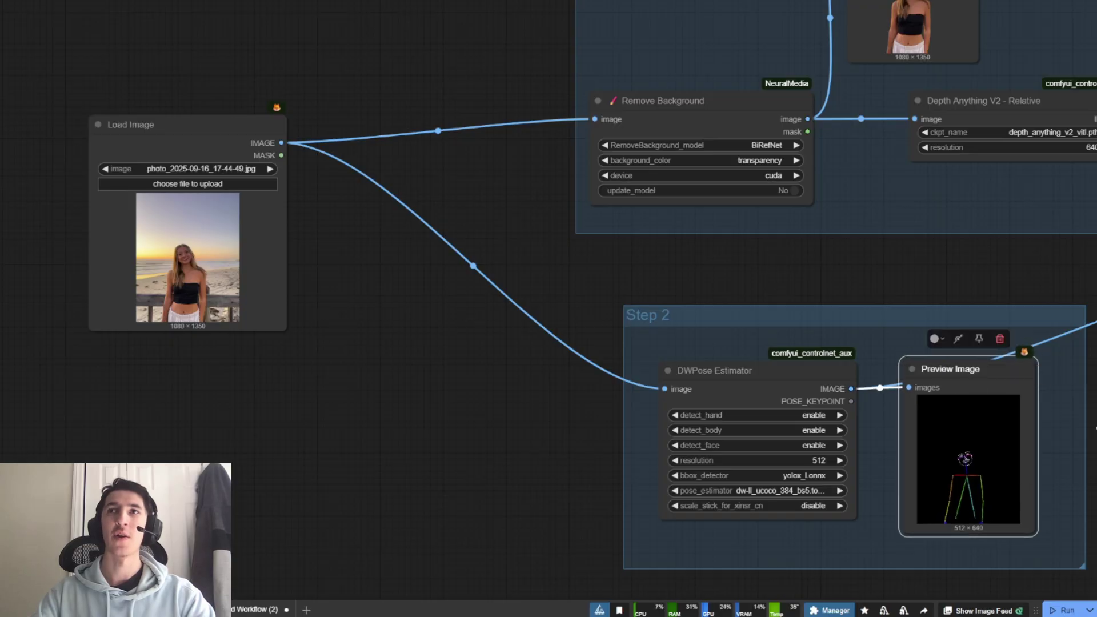
# Inspect the blended depth-and-pose output in the Video Combine node and return to the Load Image node
pyautogui.moveTo(1086, 428); pyautogui.dragTo(299, 480)
pyautogui.scroll(3, 530, 501)
pyautogui.scroll(-2, 800, 485)
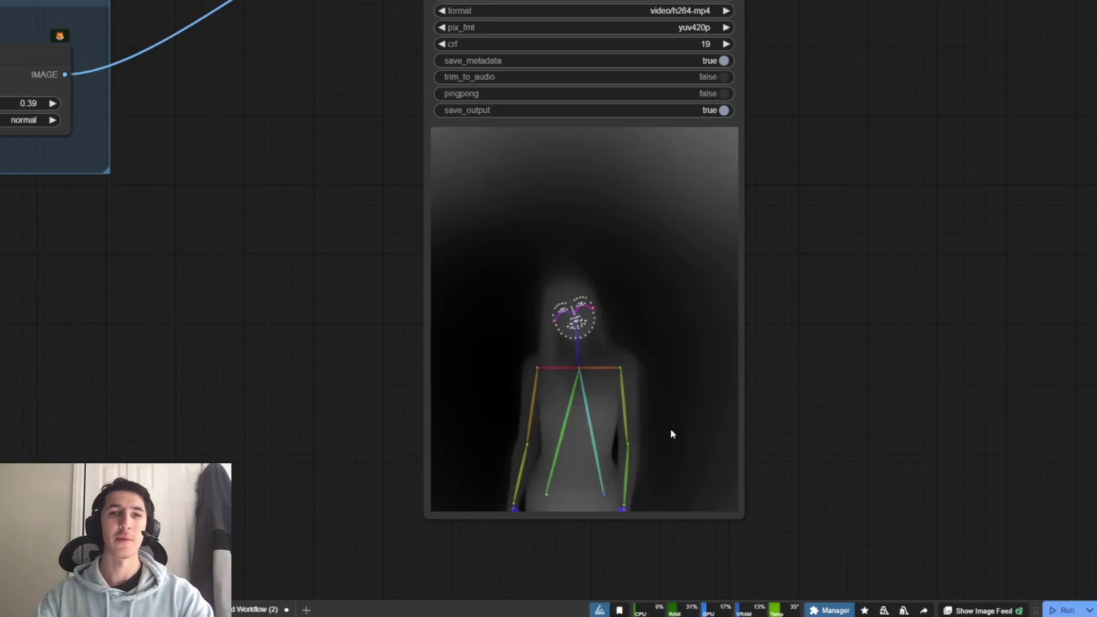
pyautogui.scroll(-3, 342, 417)
pyautogui.moveTo(321, 415); pyautogui.dragTo(973, 480)
pyautogui.scroll(1, 399, 189)
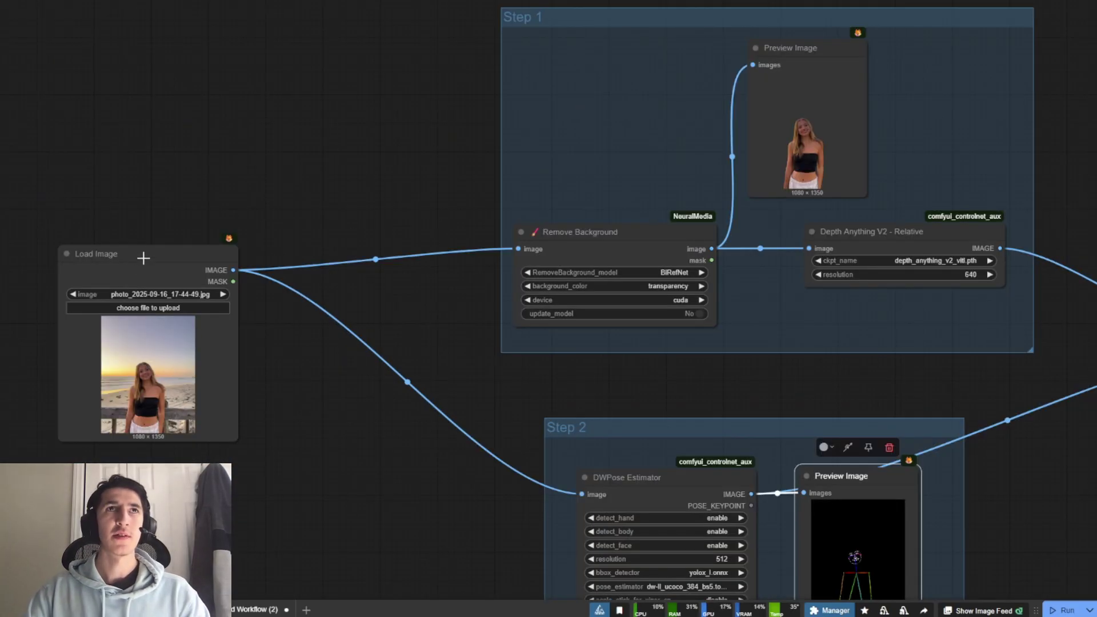
# Examine the Remove Background and Depth Anything V2 - Relative nodes in the Step 1 group
pyautogui.moveTo(357, 240); pyautogui.dragTo(167, 449)
pyautogui.scroll(4, 221, 449)
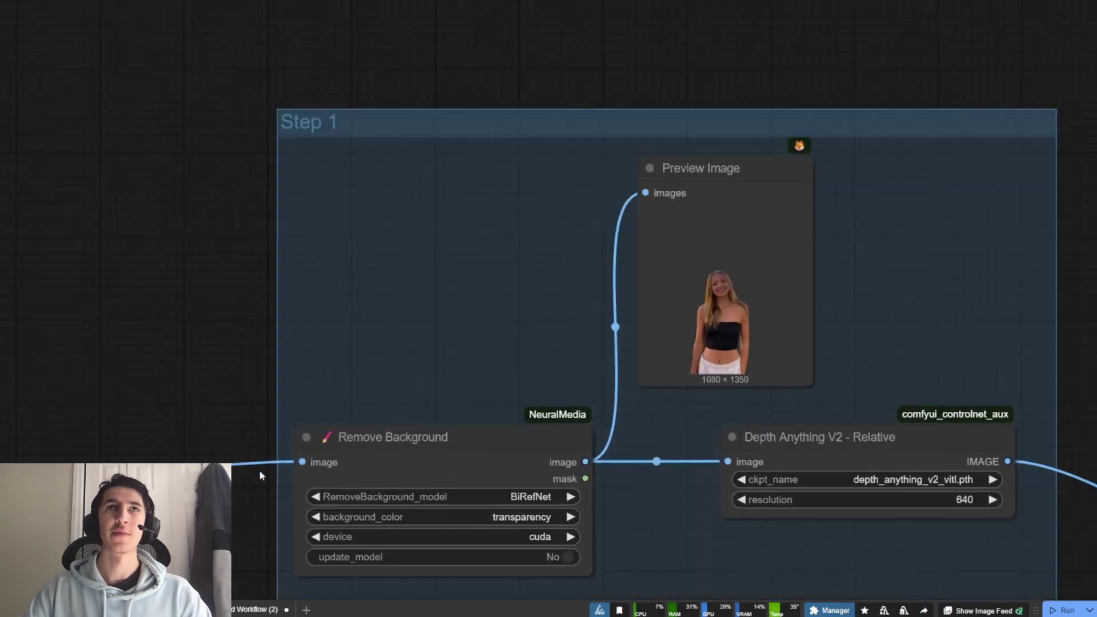
pyautogui.moveTo(265, 475); pyautogui.dragTo(132, 375)
pyautogui.click(300, 374)
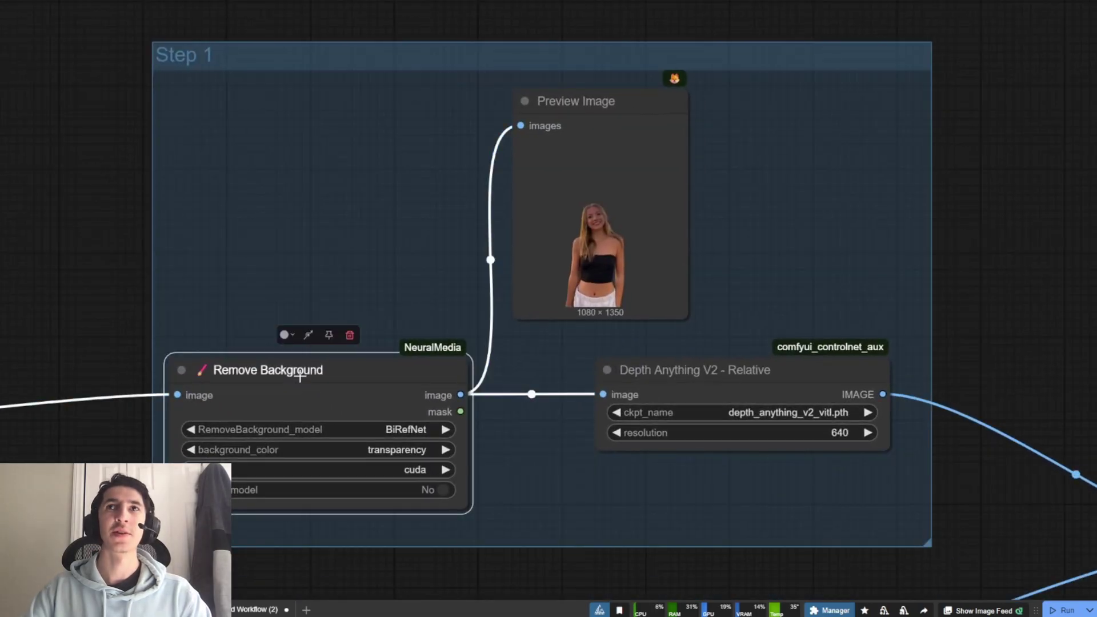
pyautogui.click(692, 371)
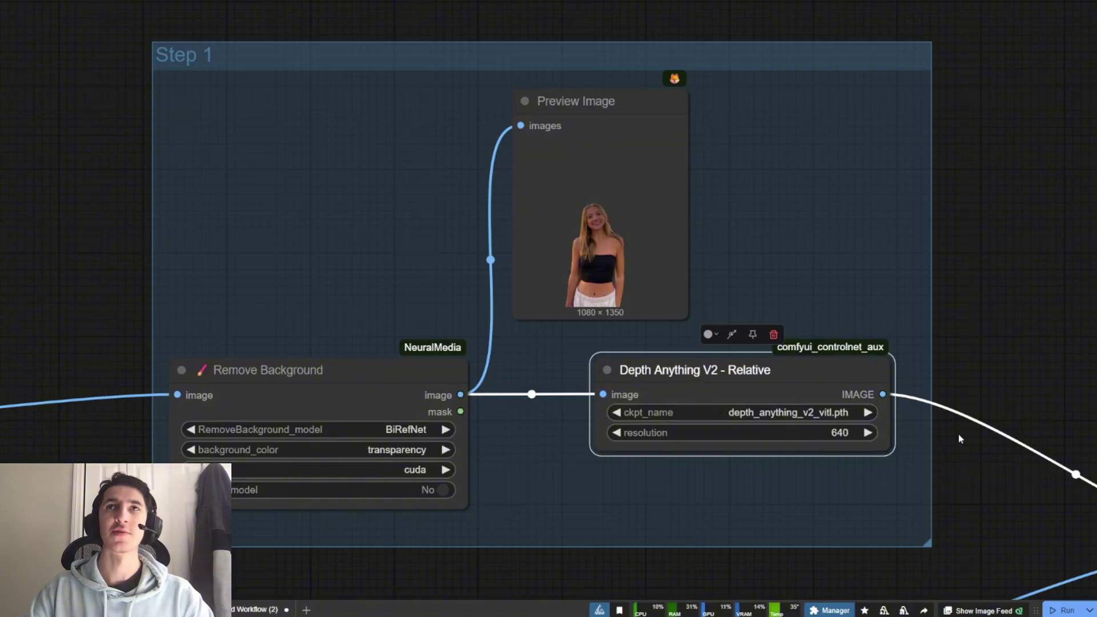
# Examine the DWPose Estimator settings and its pose preview in the Step 2 group
pyautogui.scroll(-4, 958, 433)
pyautogui.moveTo(1016, 411); pyautogui.dragTo(964, 27)
pyautogui.scroll(2, 514, 291)
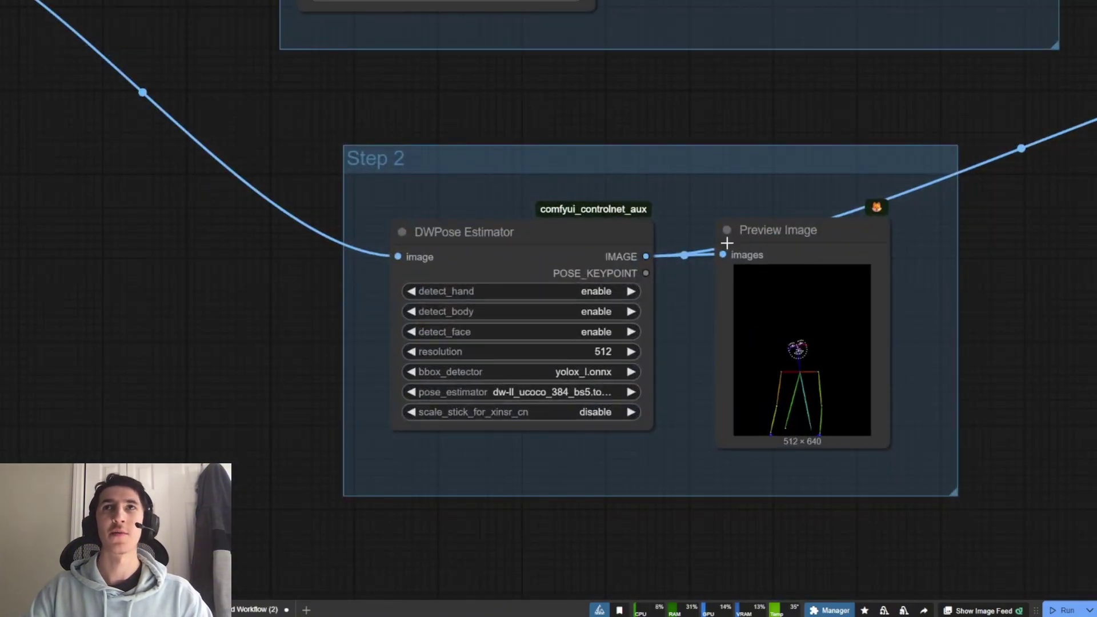
pyautogui.click(792, 234)
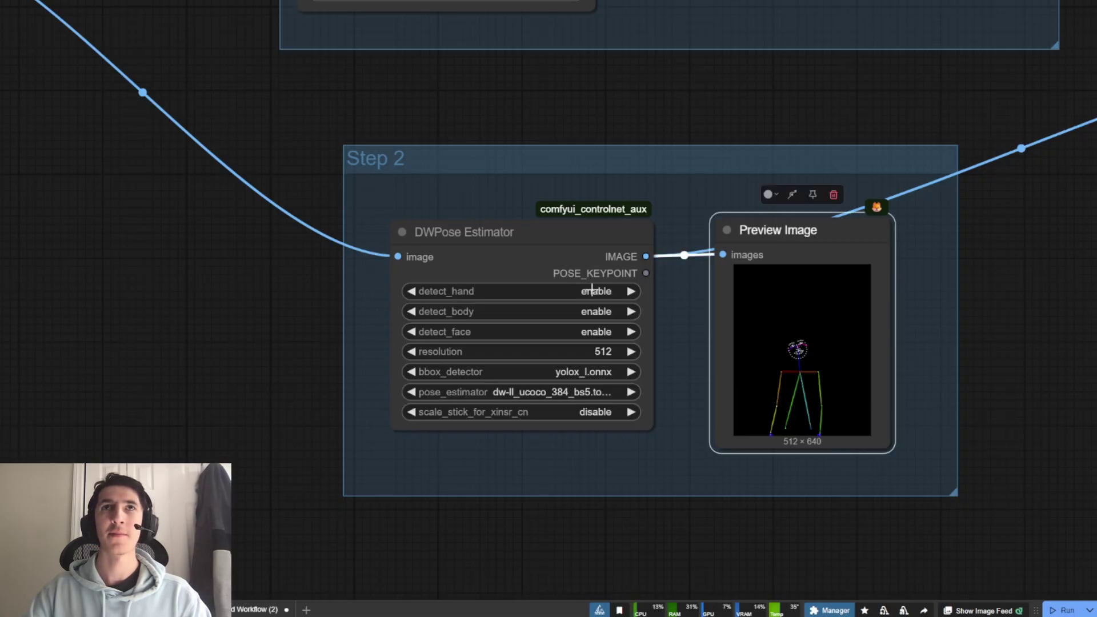
pyautogui.scroll(-3, 592, 289)
pyautogui.scroll(6, 782, 343)
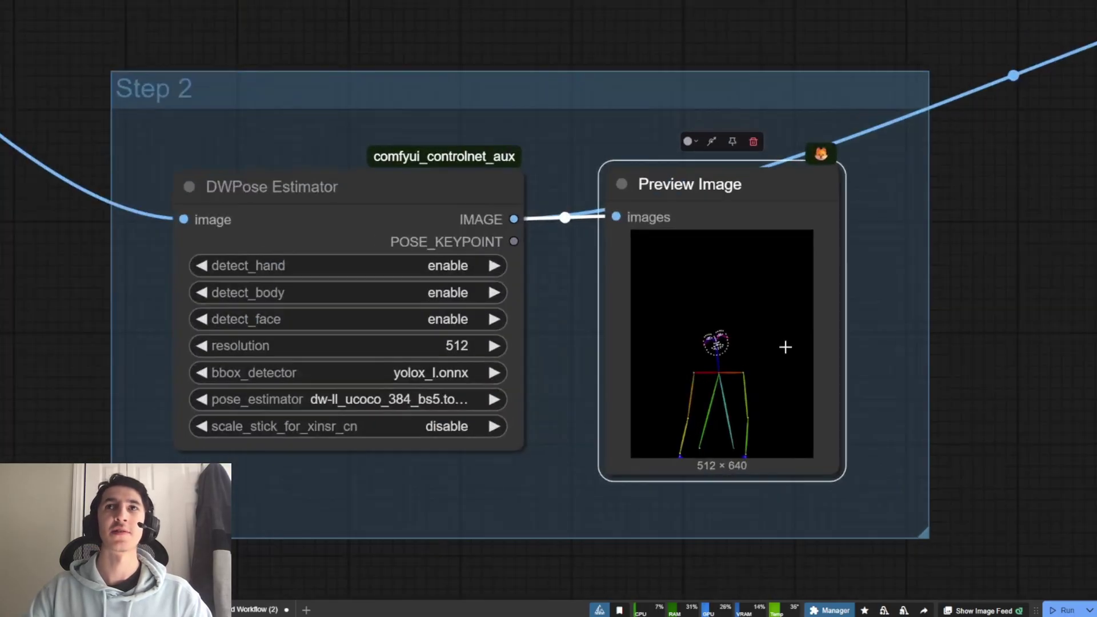
# Examine the inputs, blend factor and blend mode of the Image Blend node in the Step 3 group
pyautogui.scroll(-3, 838, 322)
pyautogui.scroll(-3, 977, 362)
pyautogui.moveTo(977, 362); pyautogui.dragTo(660, 367)
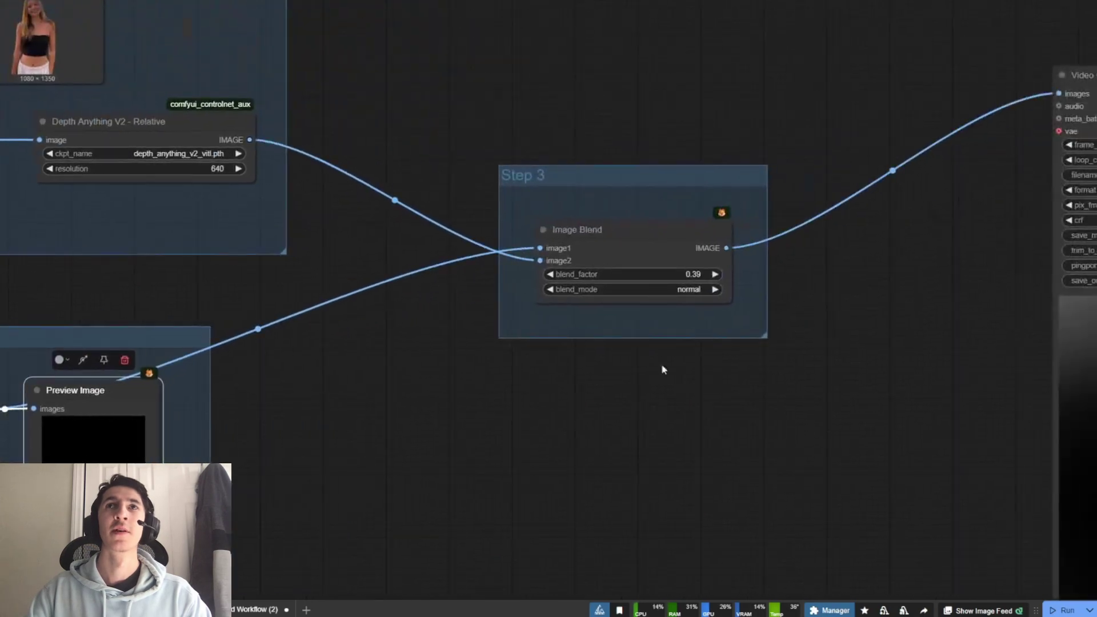
pyautogui.scroll(2, 631, 257)
pyautogui.click(632, 252)
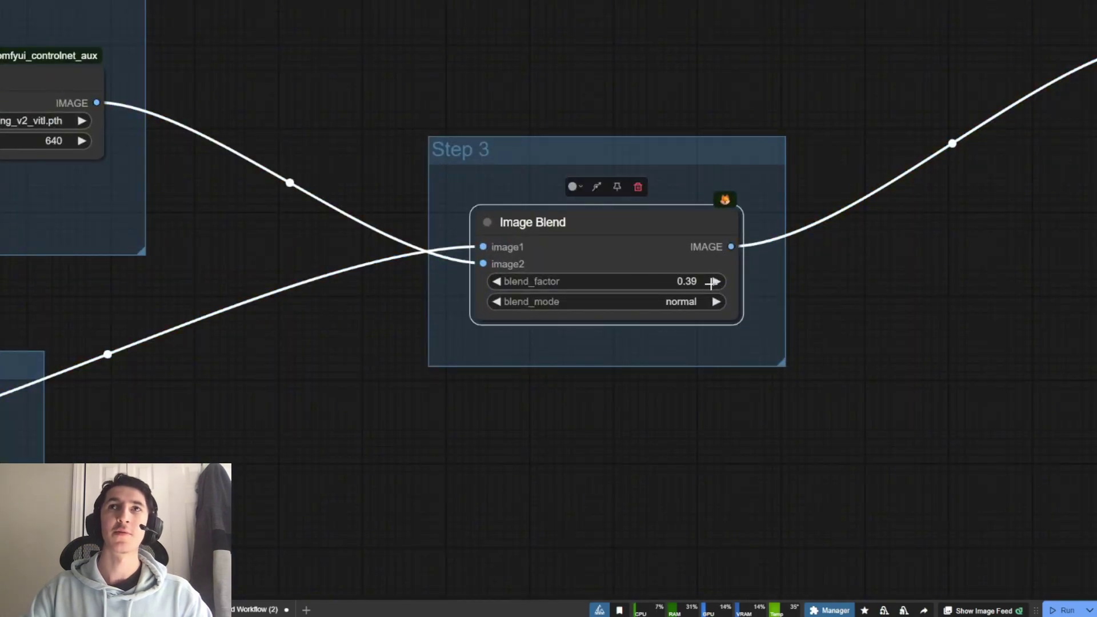
pyautogui.scroll(-2, 631, 345)
pyautogui.click(591, 396)
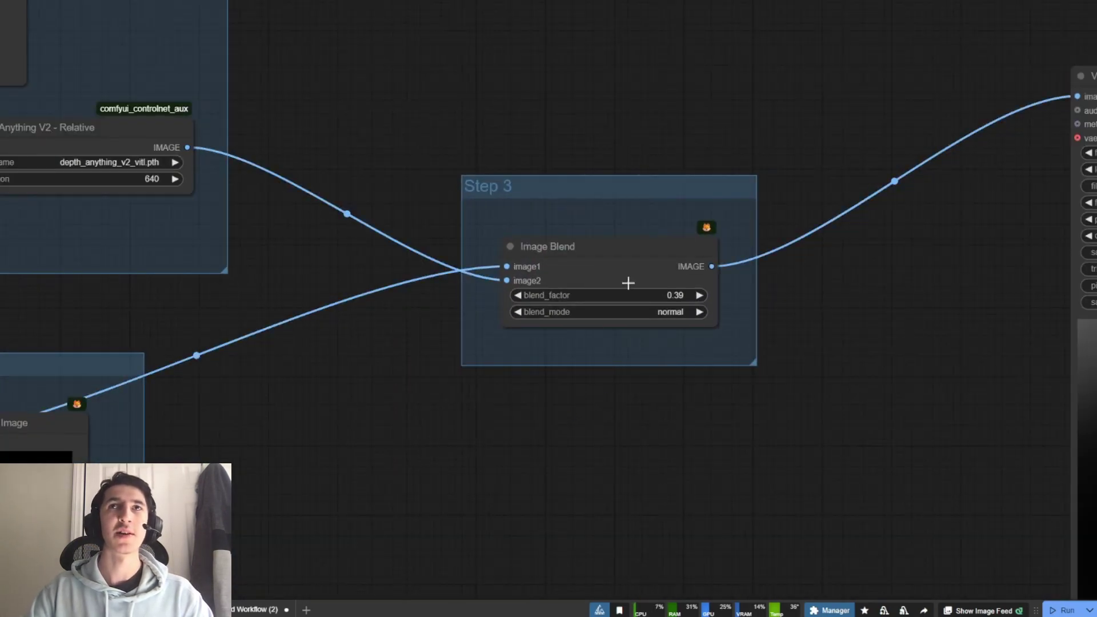
# Review the Video Combine settings and the final control video fed by the Image Blend node
pyautogui.scroll(-1, 768, 391)
pyautogui.moveTo(768, 391); pyautogui.dragTo(131, 173)
pyautogui.scroll(-1, 931, 286)
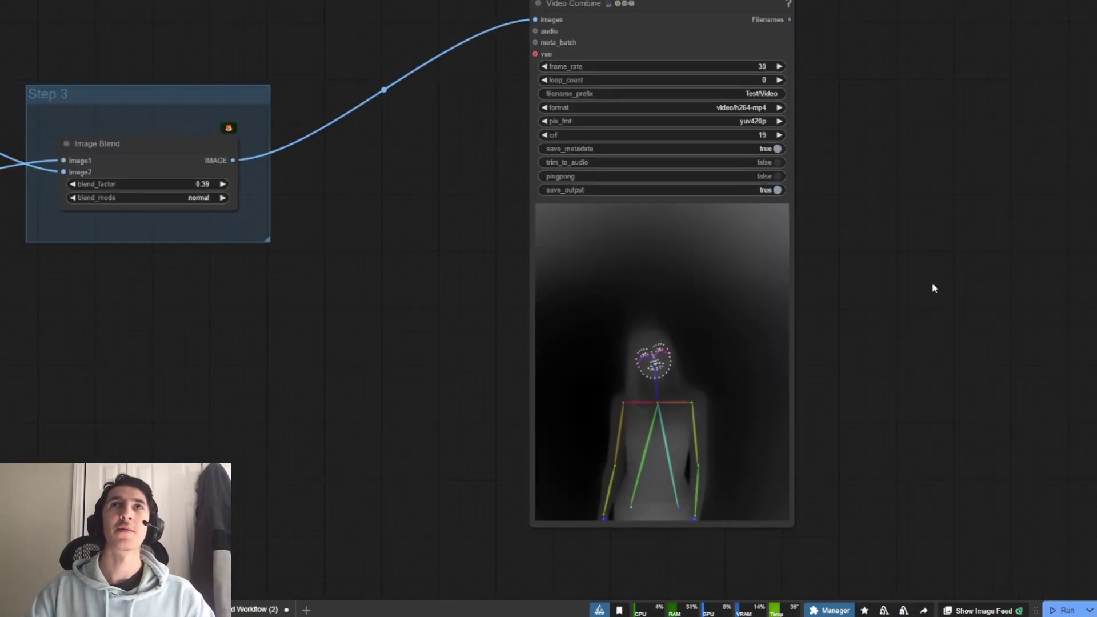
pyautogui.moveTo(930, 286); pyautogui.dragTo(978, 310)
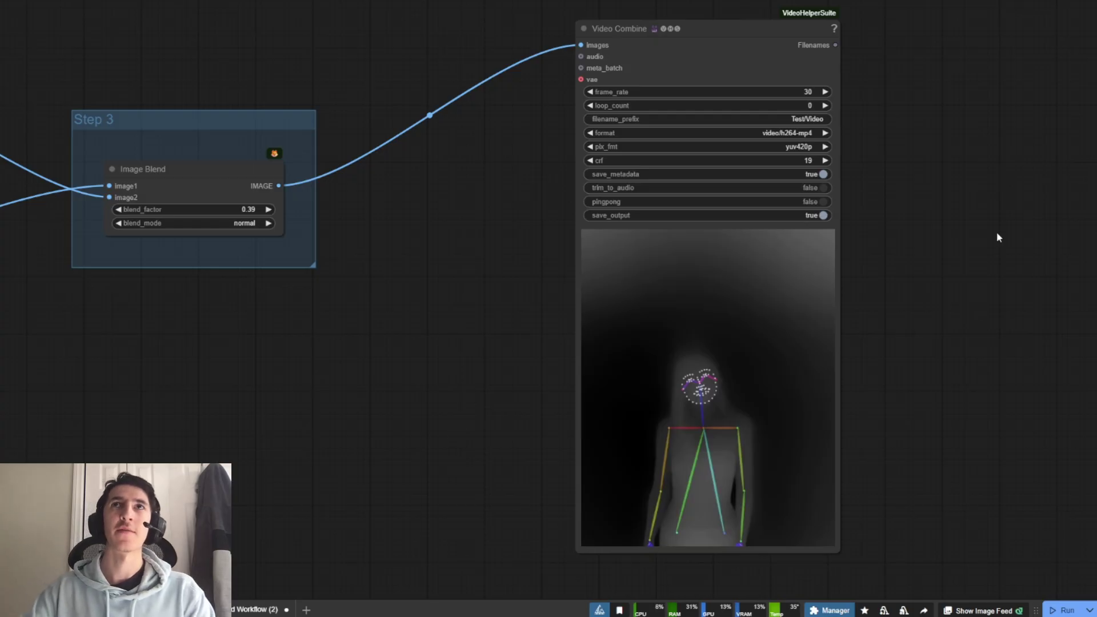
# Switch to the video generation workflow and examine the control video in its Load Video (Upload) node
pyautogui.scroll(-5, 998, 237)
pyautogui.moveTo(358, 310); pyautogui.dragTo(446, 320)
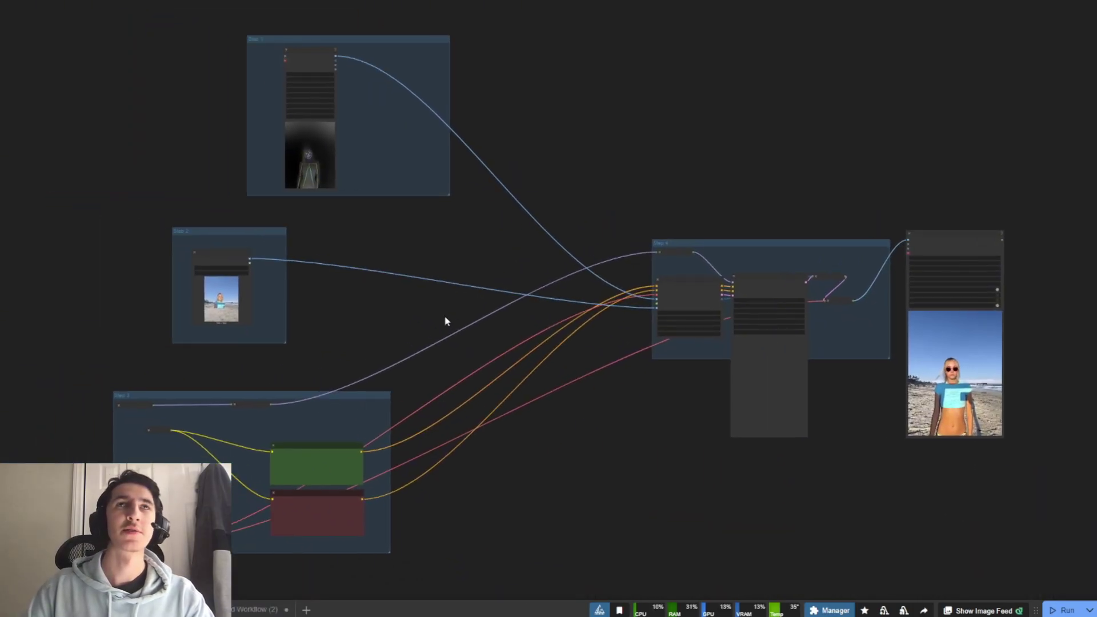
pyautogui.scroll(2, 420, 287)
pyautogui.moveTo(408, 277); pyautogui.dragTo(470, 360)
pyautogui.scroll(6, 411, 242)
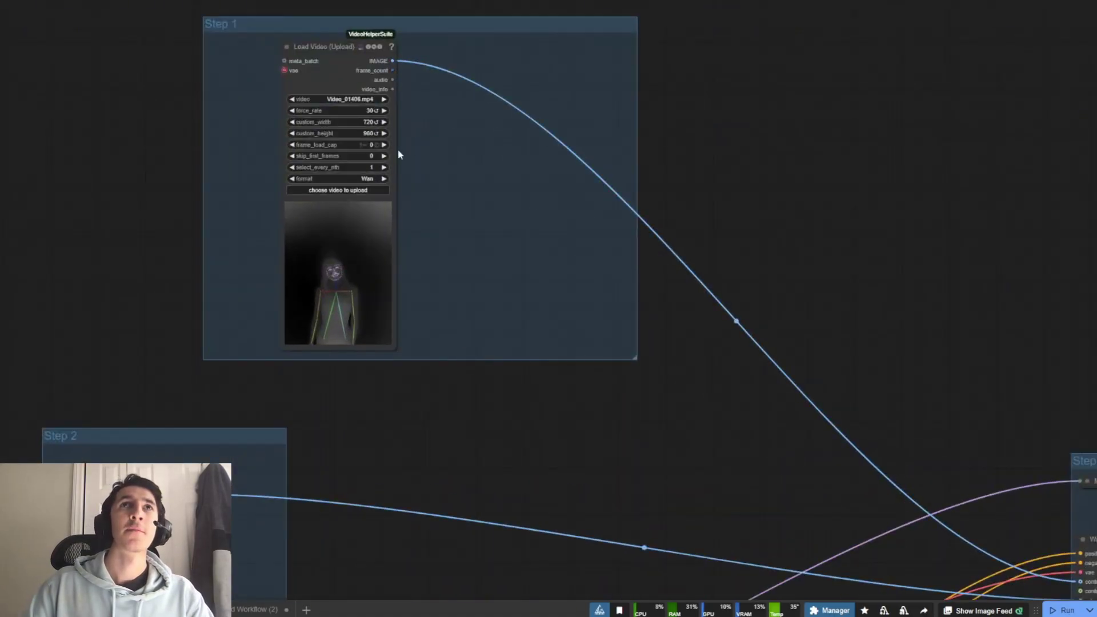
pyautogui.scroll(2, 398, 154)
pyautogui.click(360, 245)
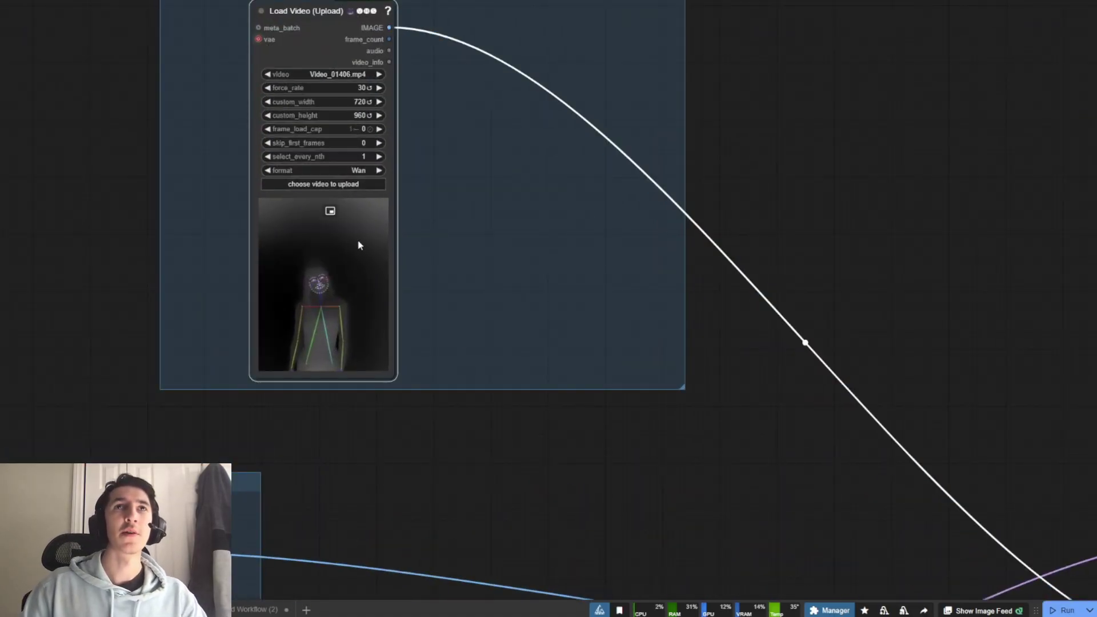
# Examine the composite reference picture in the Load Image node of the generation workflow's Step 2 group
pyautogui.scroll(-2, 358, 243)
pyautogui.moveTo(376, 330); pyautogui.dragTo(582, 233)
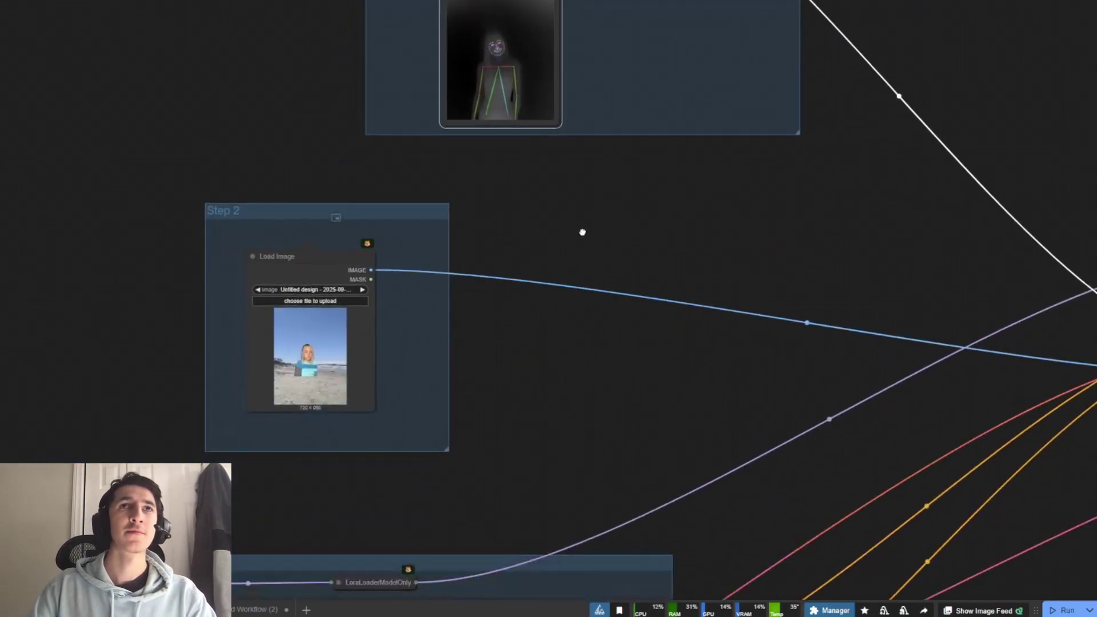
pyautogui.scroll(4, 287, 420)
pyautogui.scroll(1, 320, 411)
pyautogui.scroll(2, 340, 353)
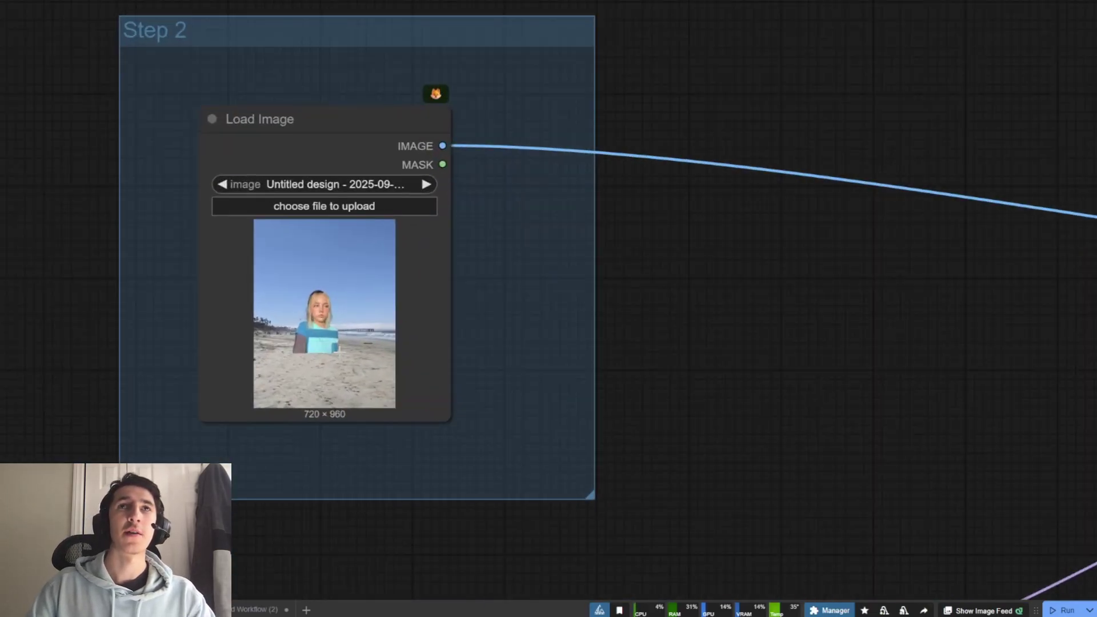
pyautogui.scroll(-2, 340, 351)
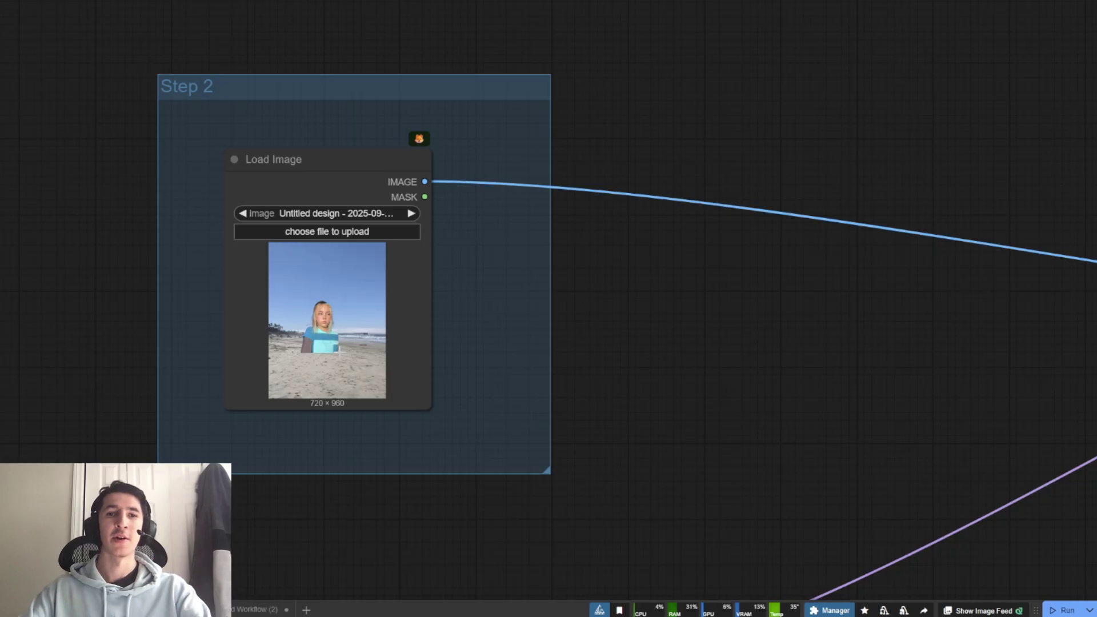
# Review the positive and negative prompt texts in the CLIP Text Encode nodes of the Step 3 group
pyautogui.scroll(2, 354, 388)
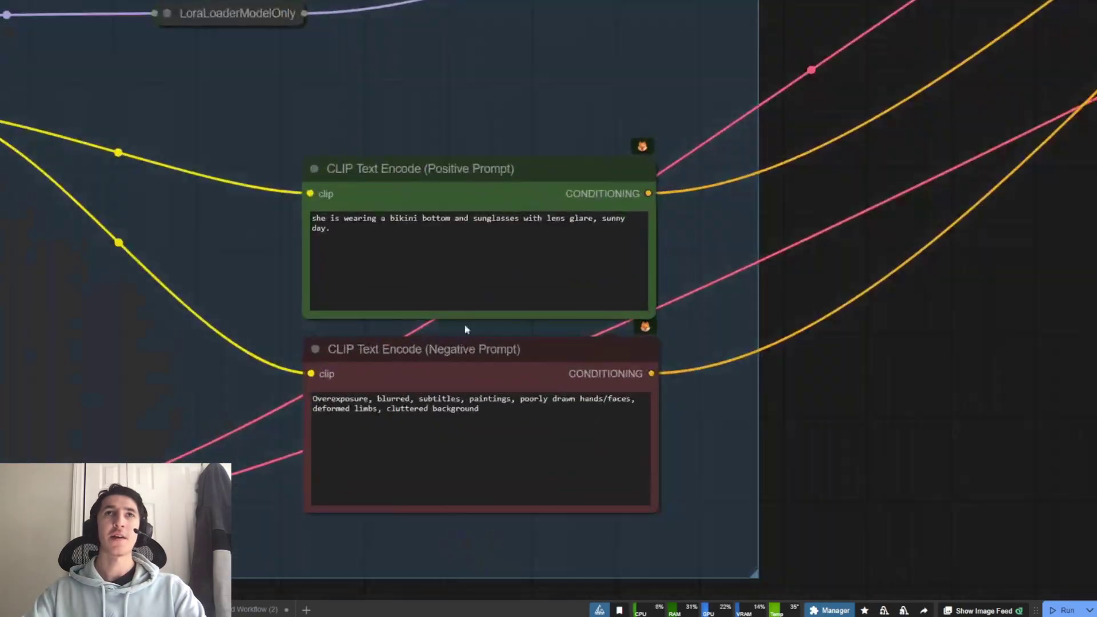
pyautogui.scroll(2, 472, 141)
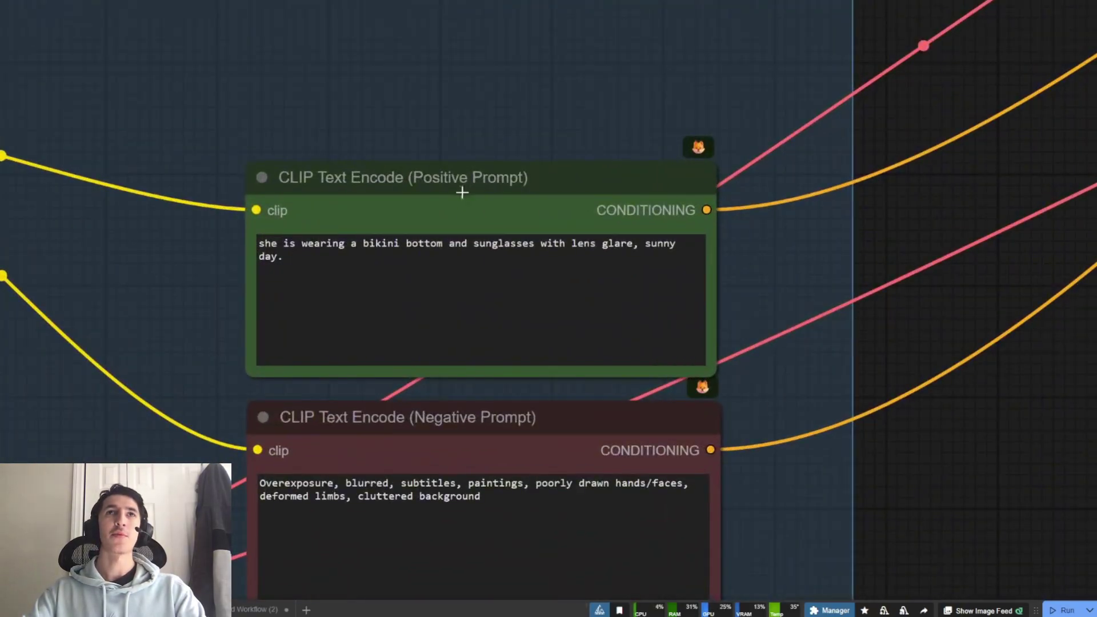
pyautogui.click(419, 265)
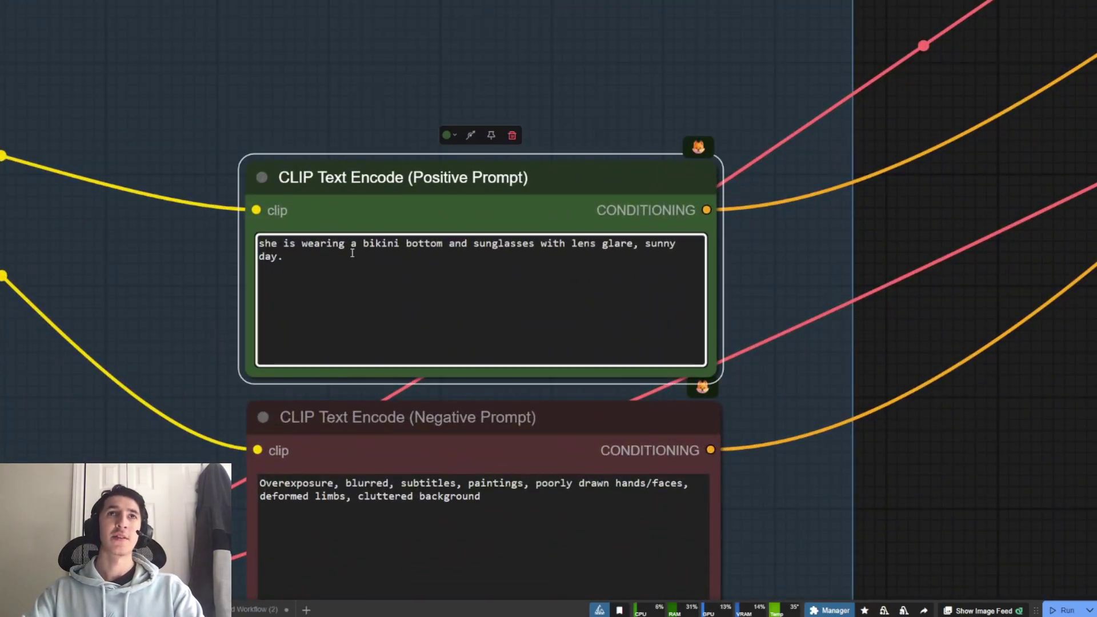
pyautogui.moveTo(261, 243); pyautogui.dragTo(321, 259)
pyautogui.click(415, 269)
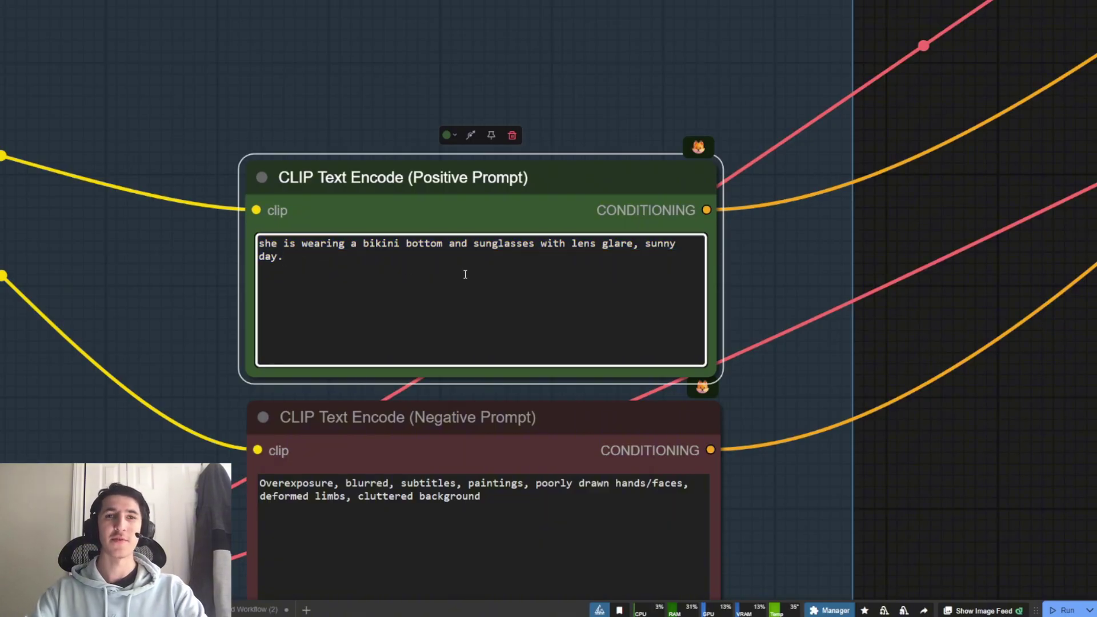
pyautogui.click(879, 371)
pyautogui.scroll(-5, 831, 456)
pyautogui.click(689, 497)
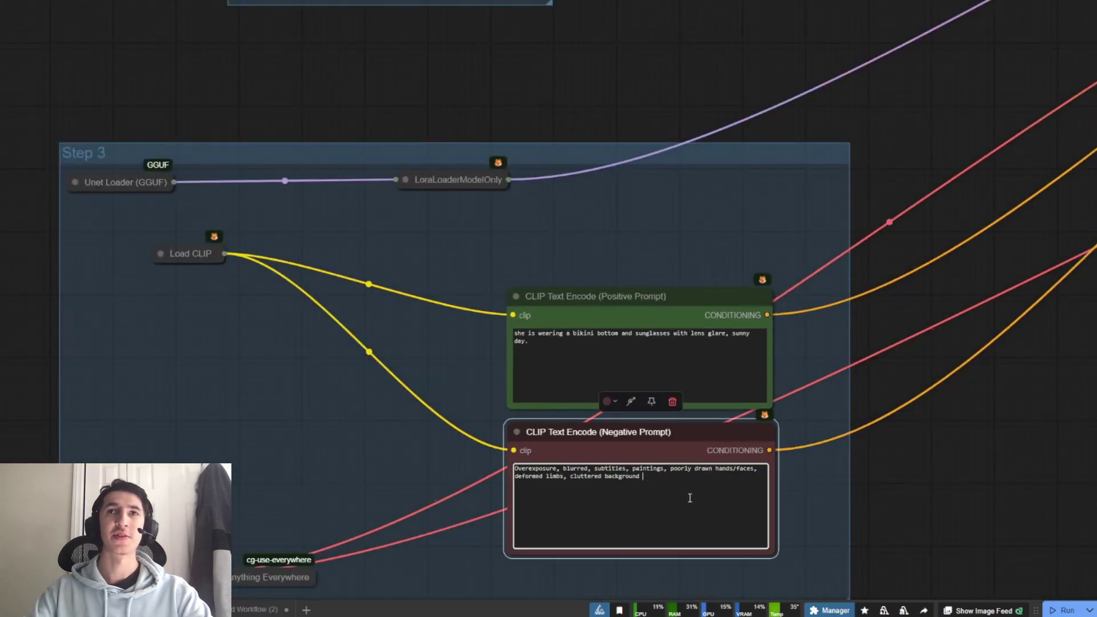
# Check the negative prompt text in the Step 3 group and collapse its CLIP Text Encode node
pyautogui.scroll(4, 721, 504)
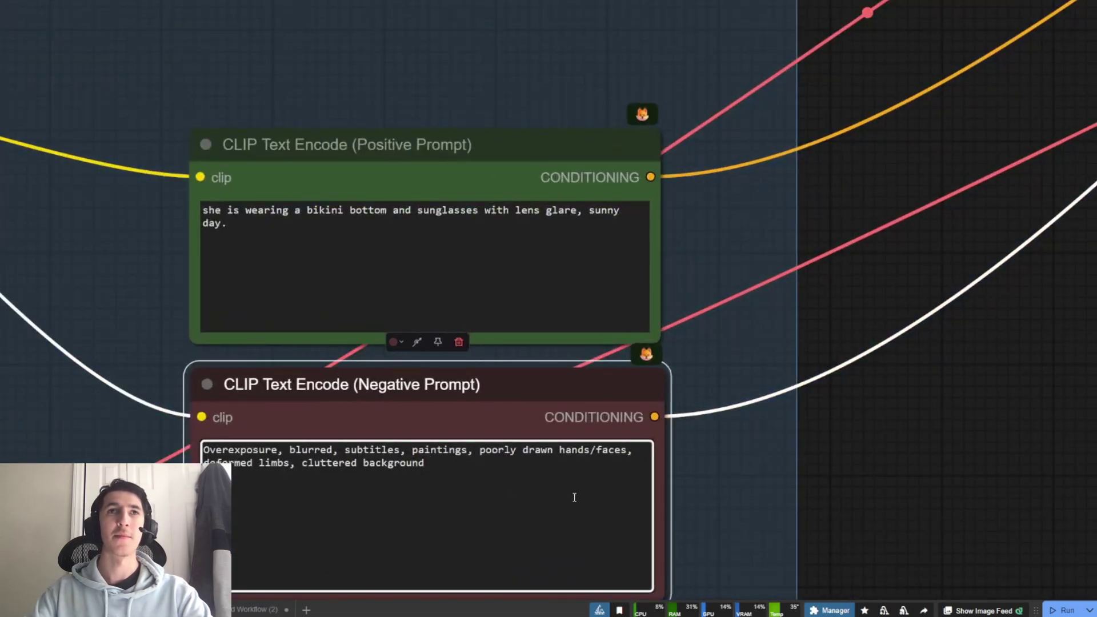
pyautogui.hotkey('ctrl', 'a')
pyautogui.click(809, 465)
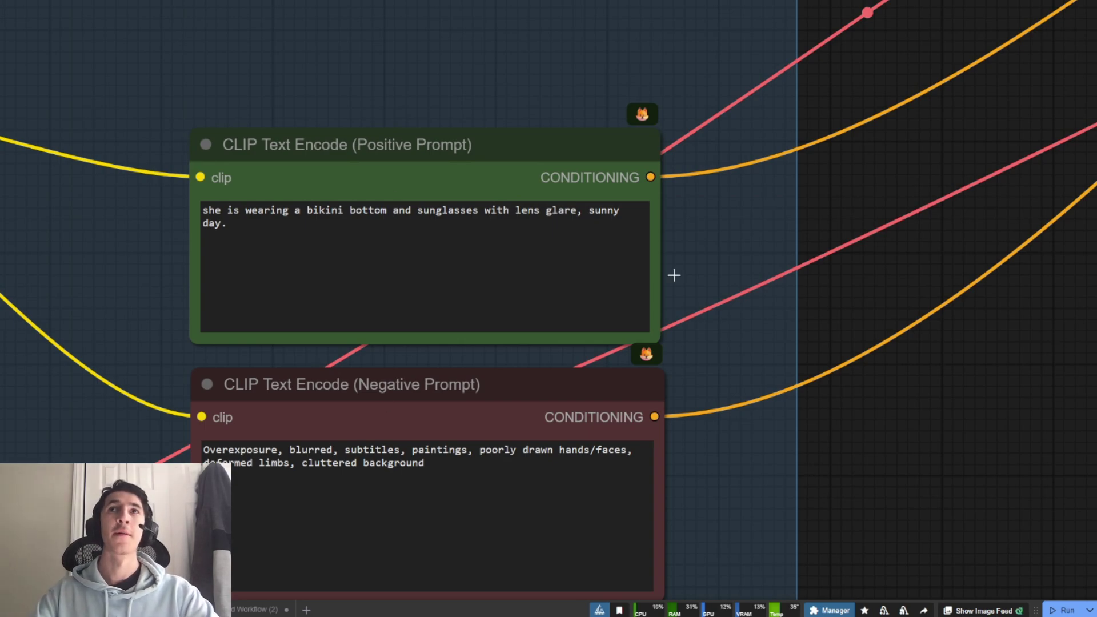
pyautogui.scroll(-7, 1062, 297)
pyautogui.moveTo(1062, 297); pyautogui.dragTo(302, 495)
pyautogui.moveTo(609, 386); pyautogui.dragTo(971, 228)
pyautogui.moveTo(302, 470); pyautogui.dragTo(337, 462)
pyautogui.click(230, 302)
# Examine the WanVaceToVideo and KSampler settings in the Step 4 group and their path to the Video Combine node
pyautogui.moveTo(913, 241); pyautogui.dragTo(233, 490)
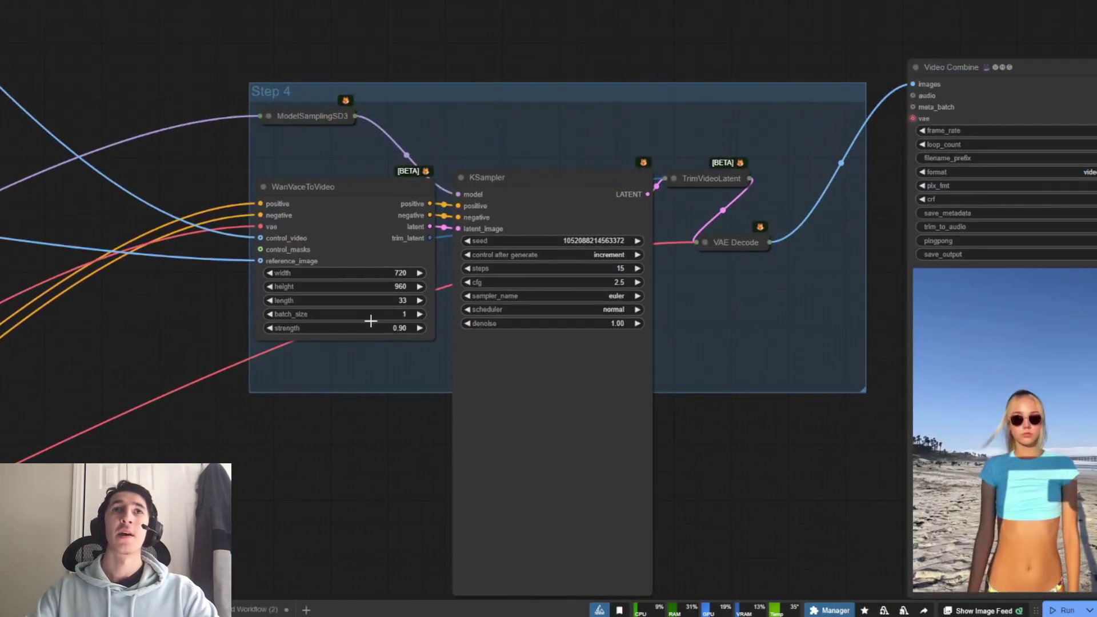
pyautogui.scroll(1, 341, 276)
pyautogui.scroll(1, 341, 277)
pyautogui.scroll(-4, 320, 468)
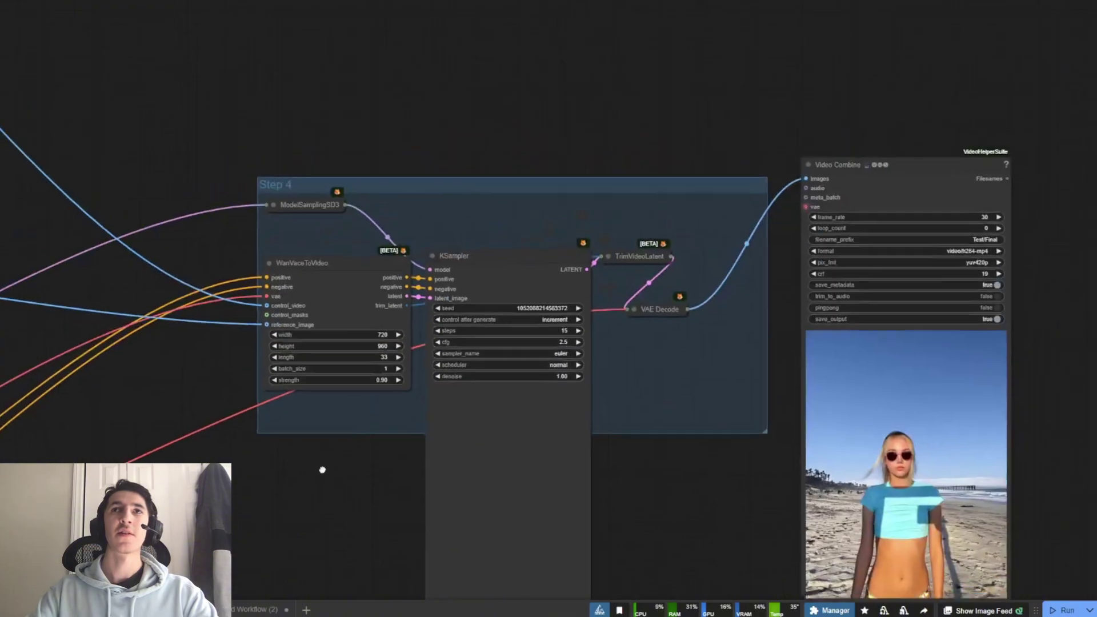
pyautogui.moveTo(706, 482); pyautogui.dragTo(485, 320)
pyautogui.moveTo(862, 287); pyautogui.dragTo(956, 373)
# Play the generated video's preview in the final Video Combine node and pause it again
pyautogui.scroll(5, 880, 457)
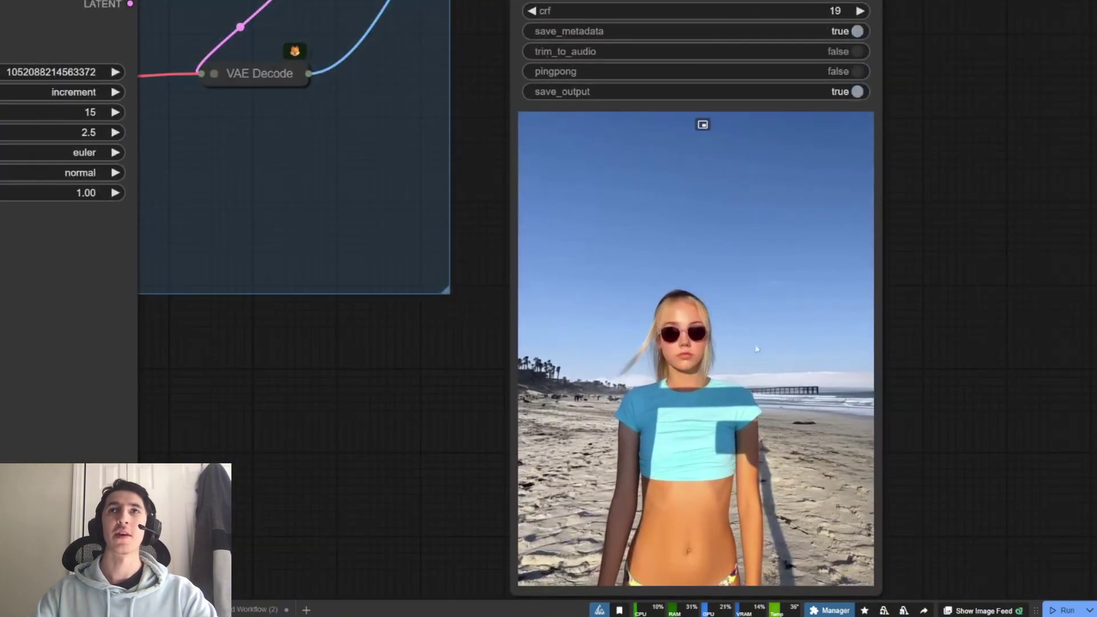
pyautogui.rightClick(722, 153)
pyautogui.click(791, 234)
pyautogui.scroll(-2, 791, 235)
pyautogui.scroll(-1, 994, 325)
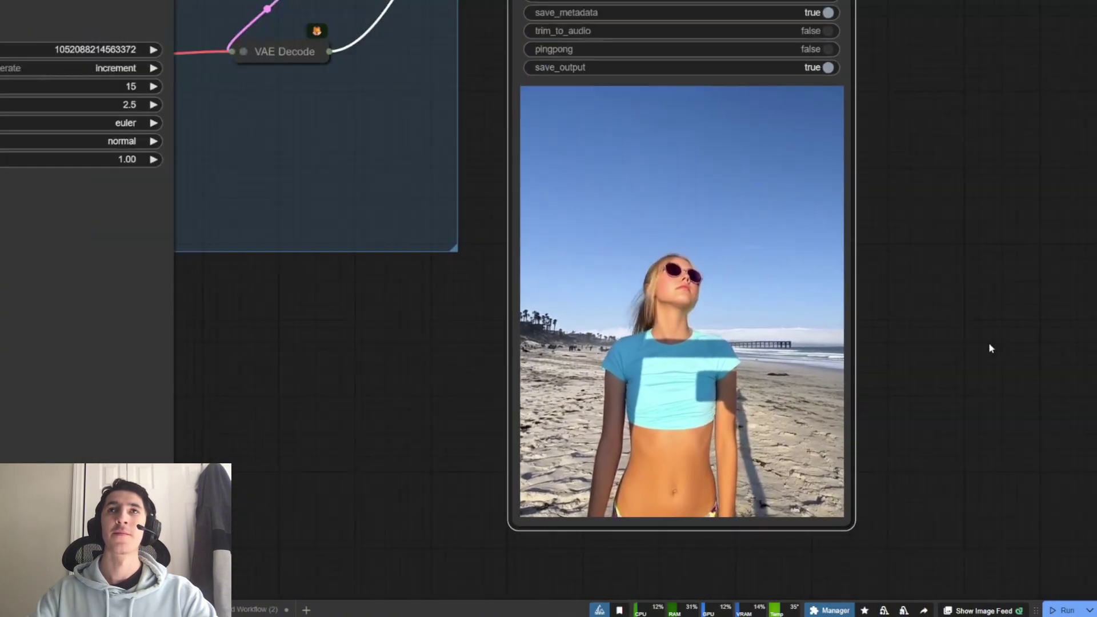
pyautogui.hscroll(2, 1006, 308)
pyautogui.rightClick(613, 155)
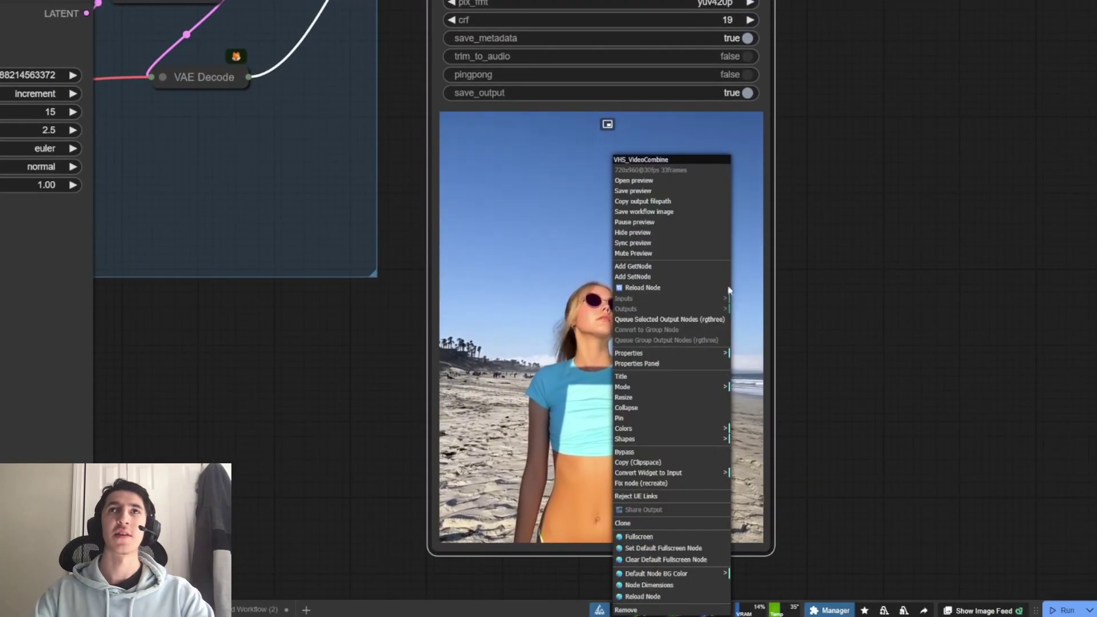
pyautogui.click(644, 223)
# Return to the Step 1 group and examine the control video and settings in its Load Video (Upload) node
pyautogui.scroll(-4, 335, 390)
pyautogui.moveTo(208, 379); pyautogui.dragTo(718, 397)
pyautogui.scroll(-4, 775, 420)
pyautogui.moveTo(149, 326); pyautogui.dragTo(324, 367)
pyautogui.scroll(-3, 324, 367)
pyautogui.scroll(2, 374, 283)
pyautogui.scroll(-2, 372, 293)
pyautogui.moveTo(372, 290); pyautogui.dragTo(587, 329)
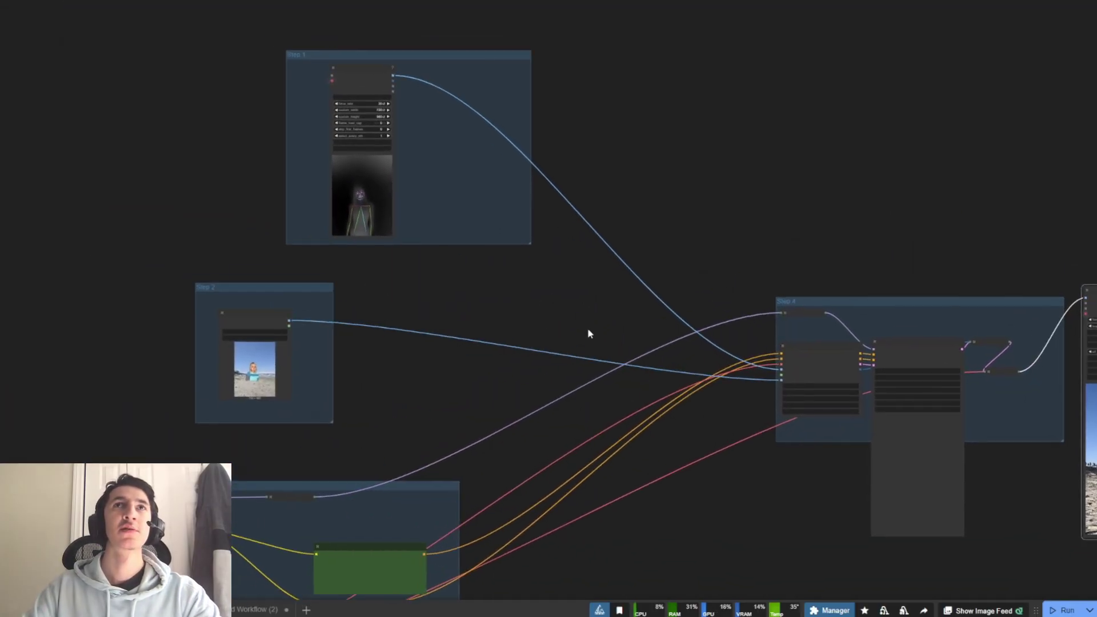
pyautogui.scroll(5, 289, 84)
pyautogui.scroll(1, 436, 242)
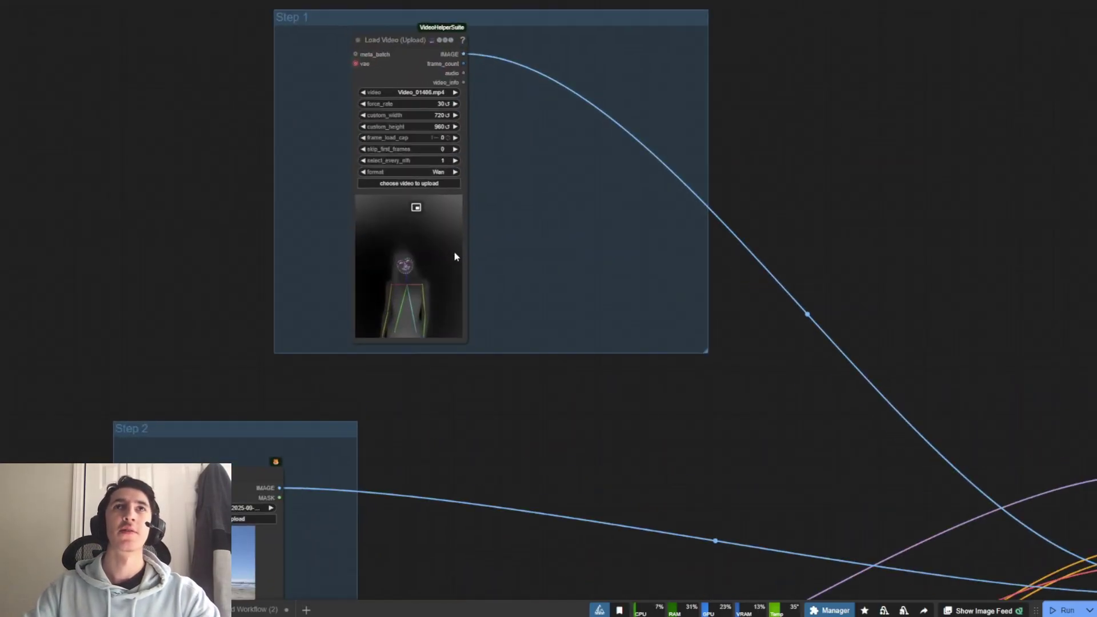
pyautogui.scroll(1, 373, 187)
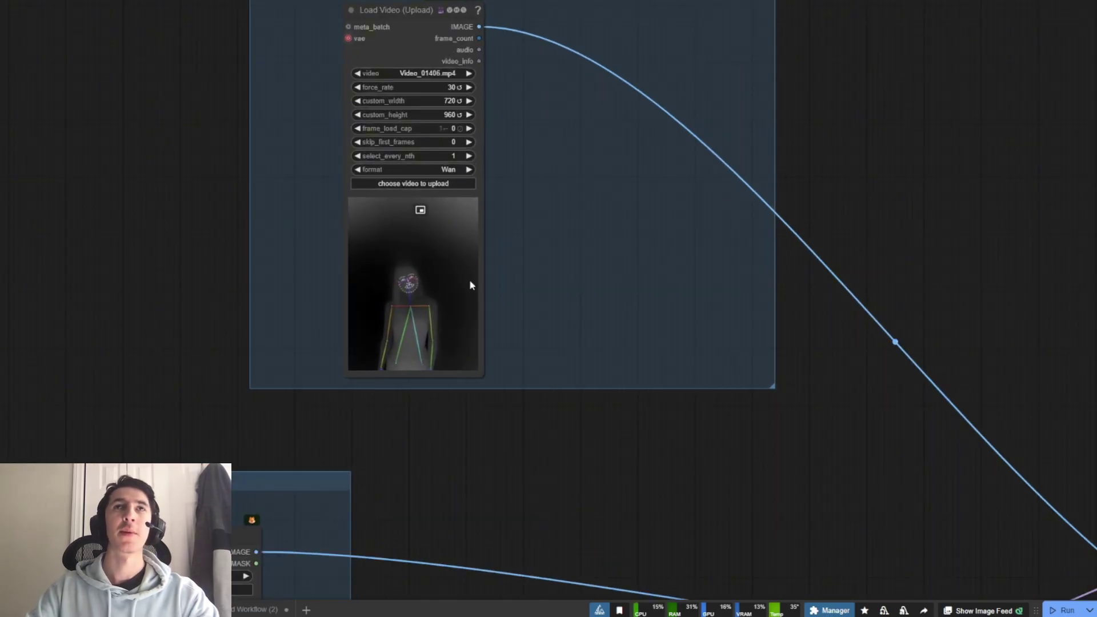
# Inspect the reference picture in the Load Image node of the Step 2 group
pyautogui.moveTo(500, 462); pyautogui.dragTo(702, 155)
pyautogui.scroll(2, 311, 328)
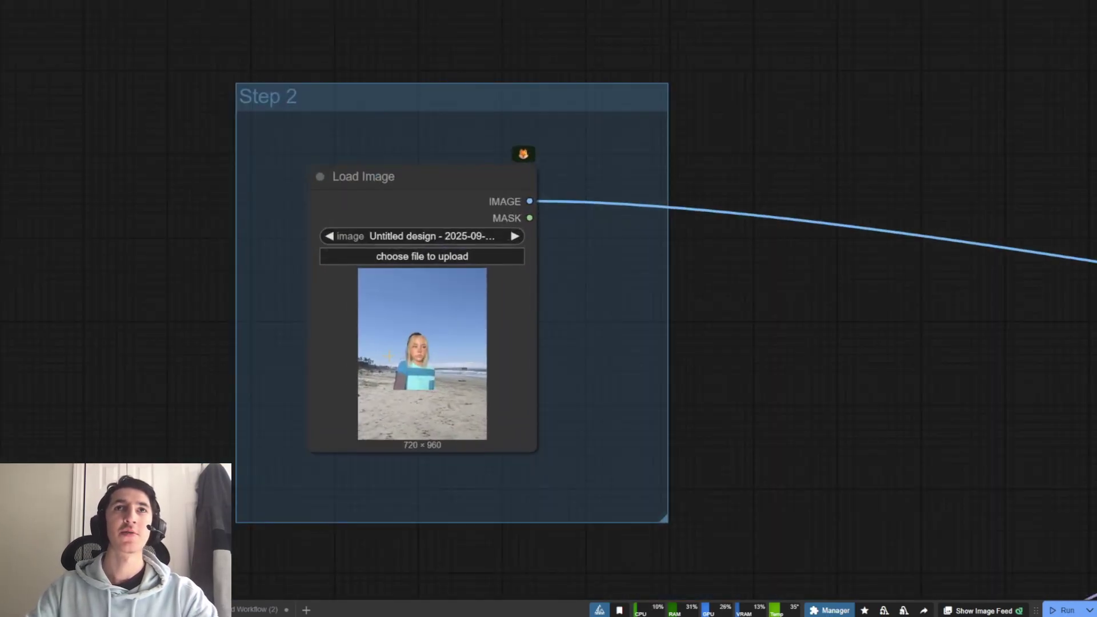
pyautogui.click(310, 328)
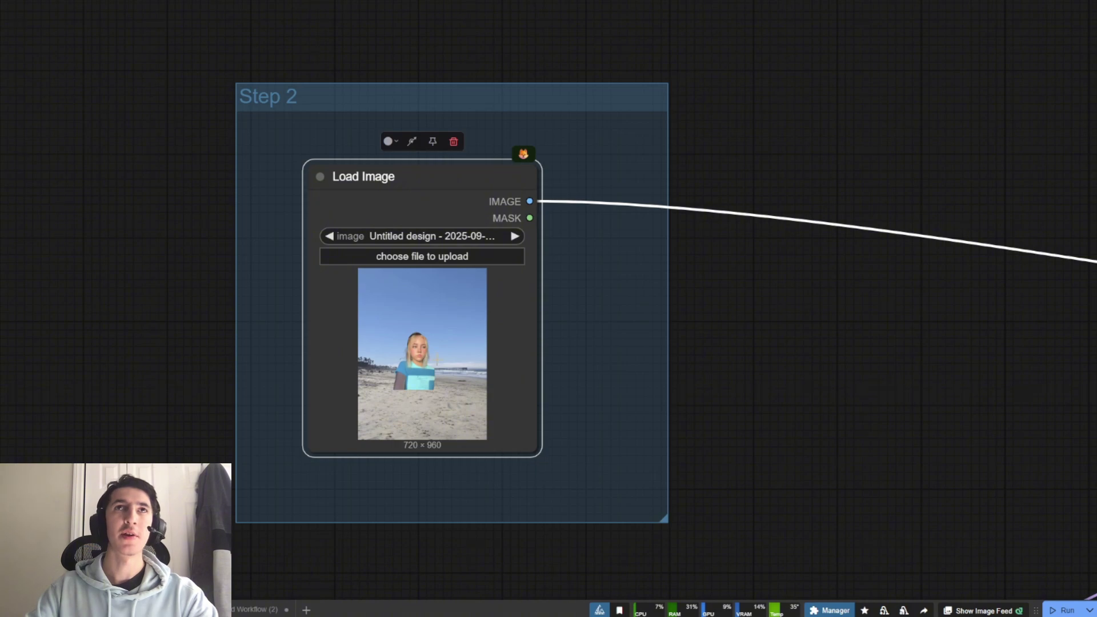
pyautogui.click(729, 340)
# Review the positive prompt in the Step 3 group and how its nodes feed the Step 4 group
pyautogui.scroll(-2, 827, 416)
pyautogui.moveTo(827, 416); pyautogui.dragTo(705, 122)
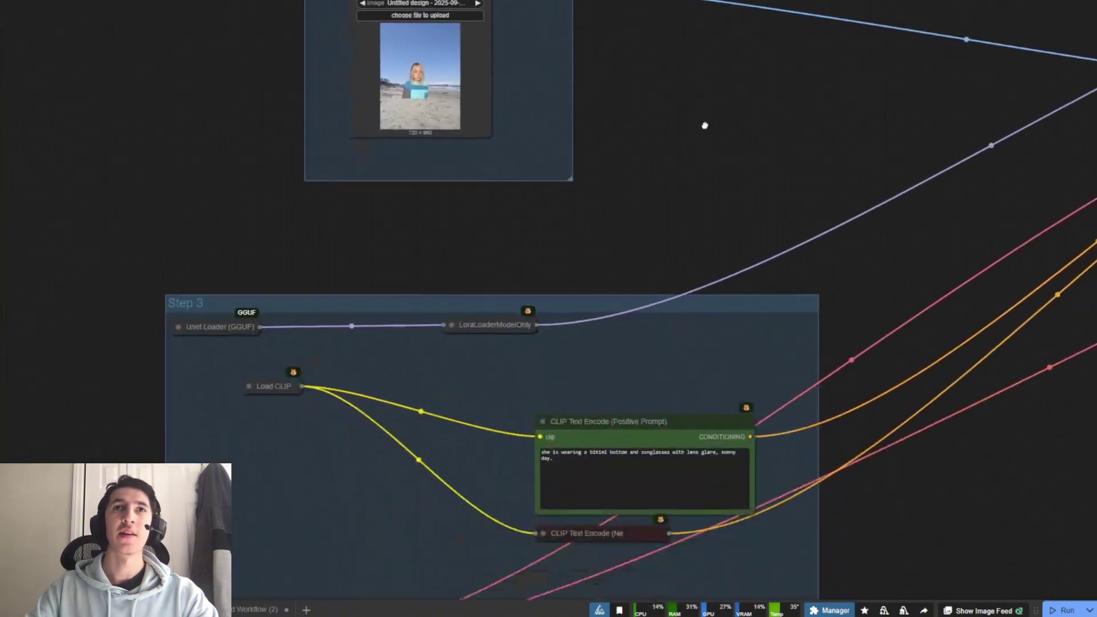
pyautogui.moveTo(600, 440); pyautogui.dragTo(514, 279)
pyautogui.scroll(4, 495, 176)
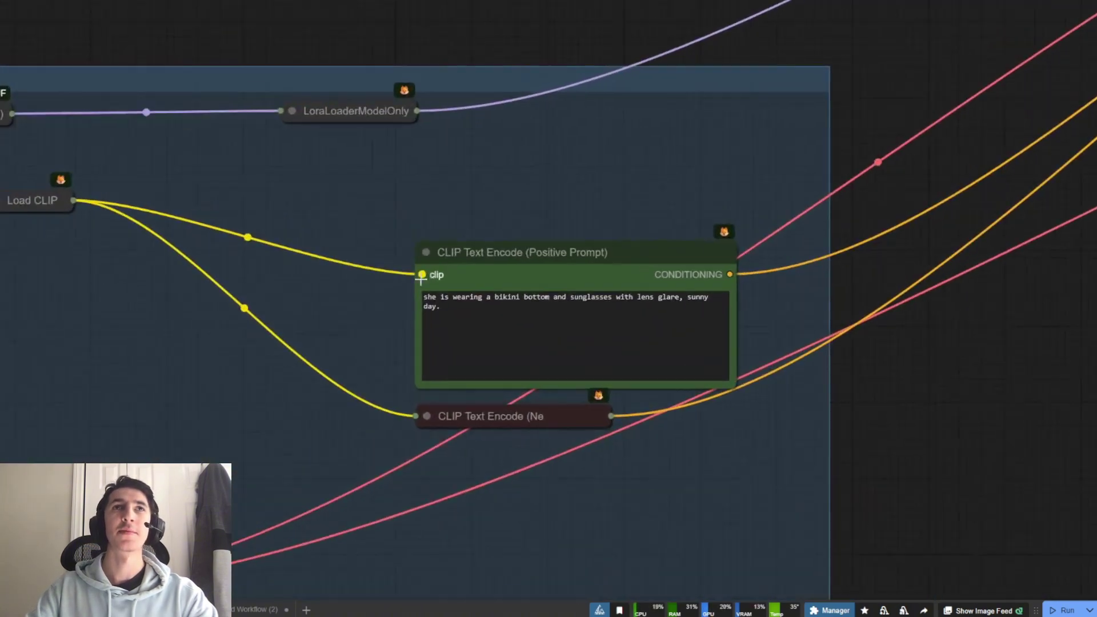
pyautogui.scroll(-3, 422, 254)
pyautogui.scroll(3, 565, 288)
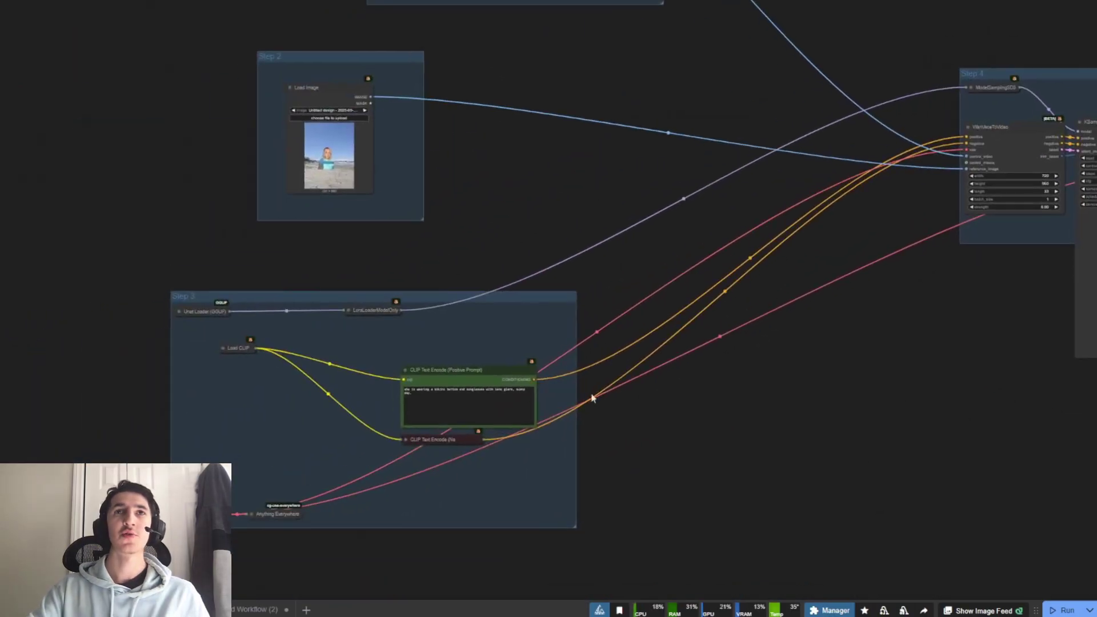
pyautogui.scroll(2, 468, 359)
pyautogui.scroll(4, 468, 358)
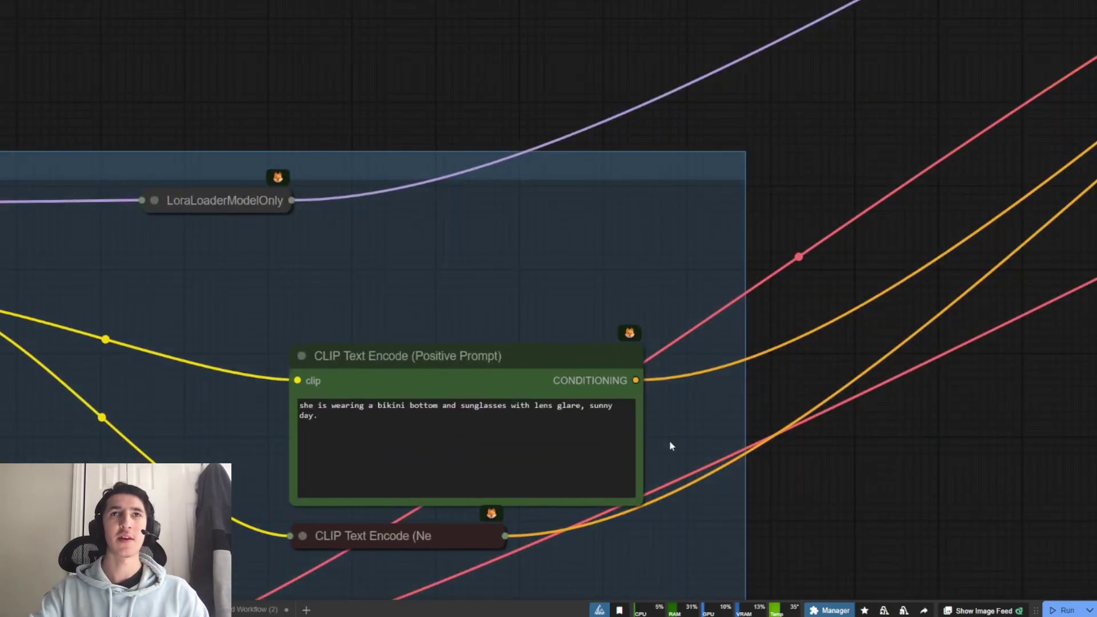
# Review the WanVaceToVideo size, length and strength, the KSampler settings, and the resulting video in Video Combine
pyautogui.scroll(-5, 669, 440)
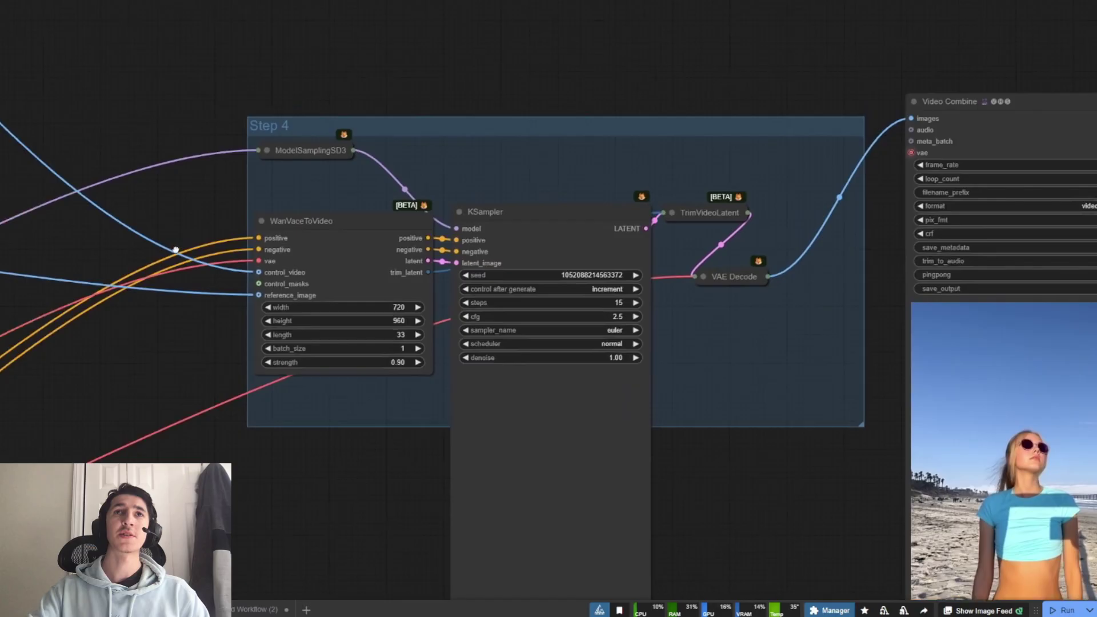
pyautogui.scroll(3, 171, 252)
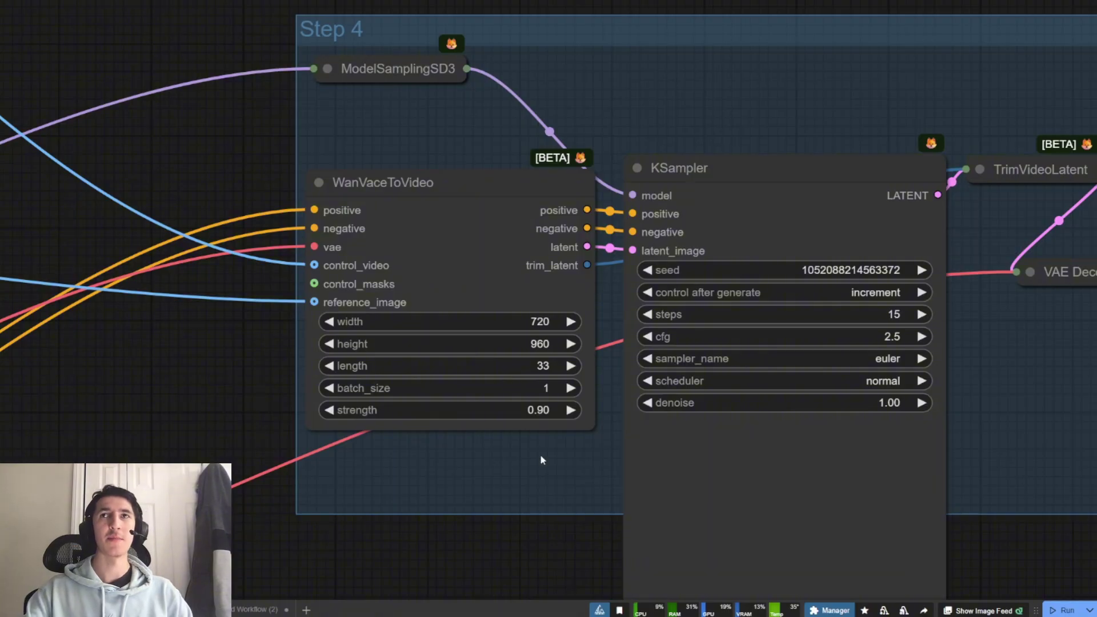
pyautogui.scroll(-5, 523, 384)
pyautogui.moveTo(540, 535); pyautogui.dragTo(200, 326)
pyautogui.moveTo(580, 385); pyautogui.dragTo(621, 437)
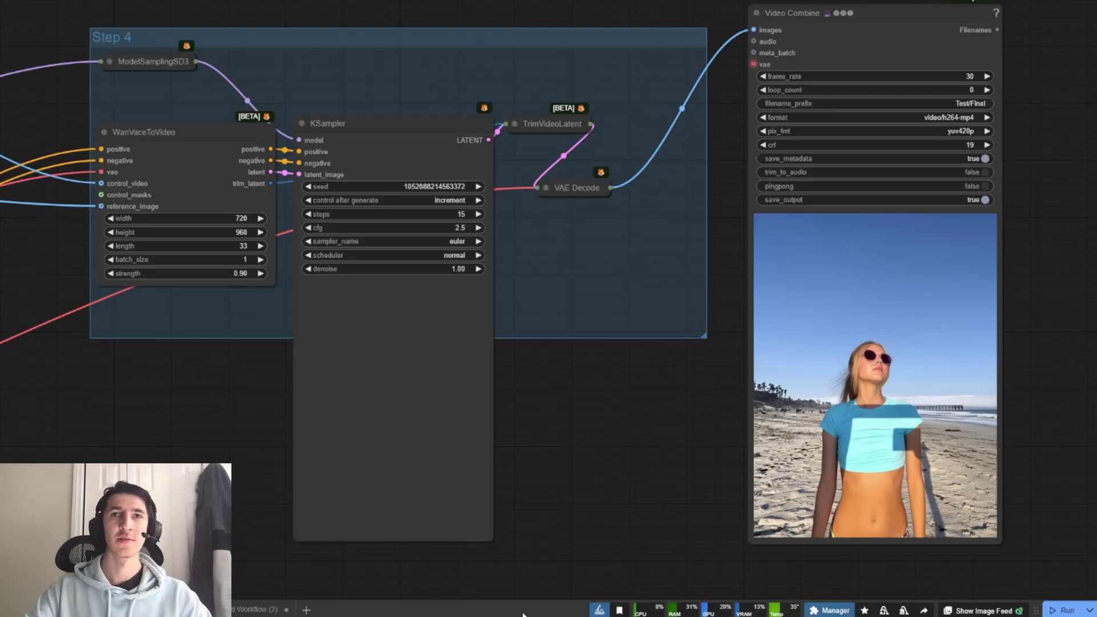
# Expand the Unet Loader (GGUF) and LoraLoaderModelOnly nodes in Step 3 to review their models and strength, and collapse both again
pyautogui.moveTo(404, 416); pyautogui.dragTo(998, 341)
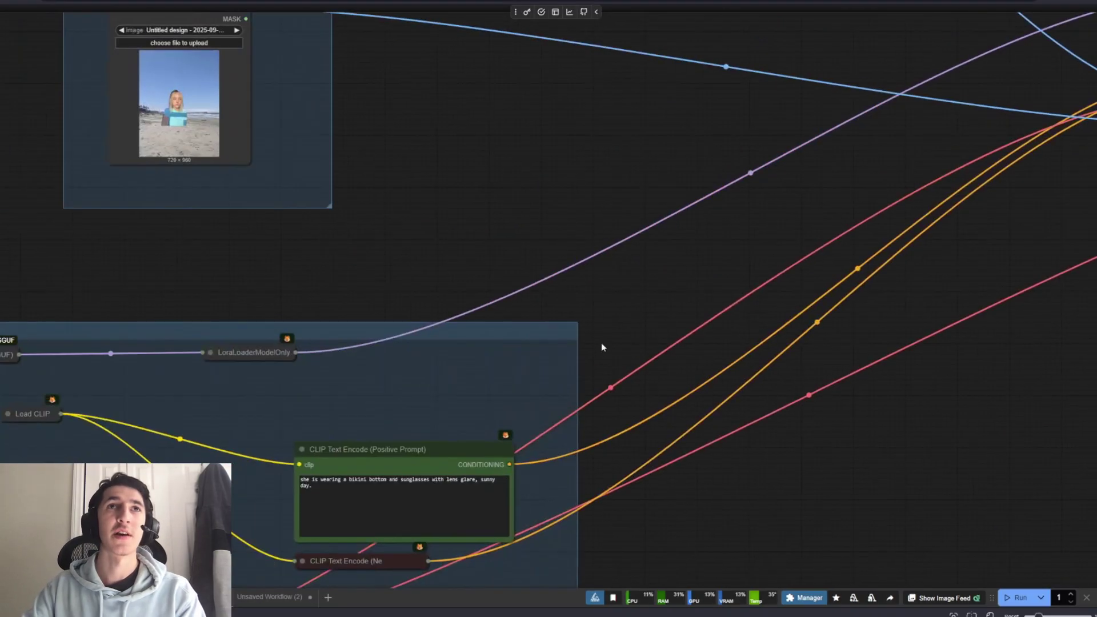
pyautogui.moveTo(601, 344); pyautogui.dragTo(1029, 320)
pyautogui.scroll(5, 465, 325)
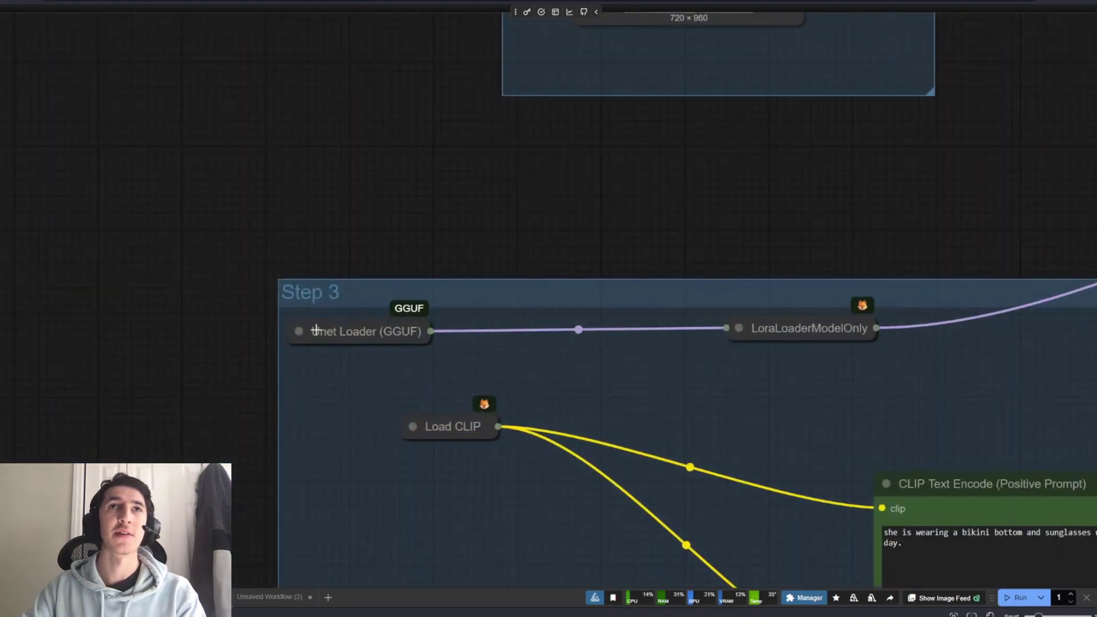
pyautogui.click(300, 331)
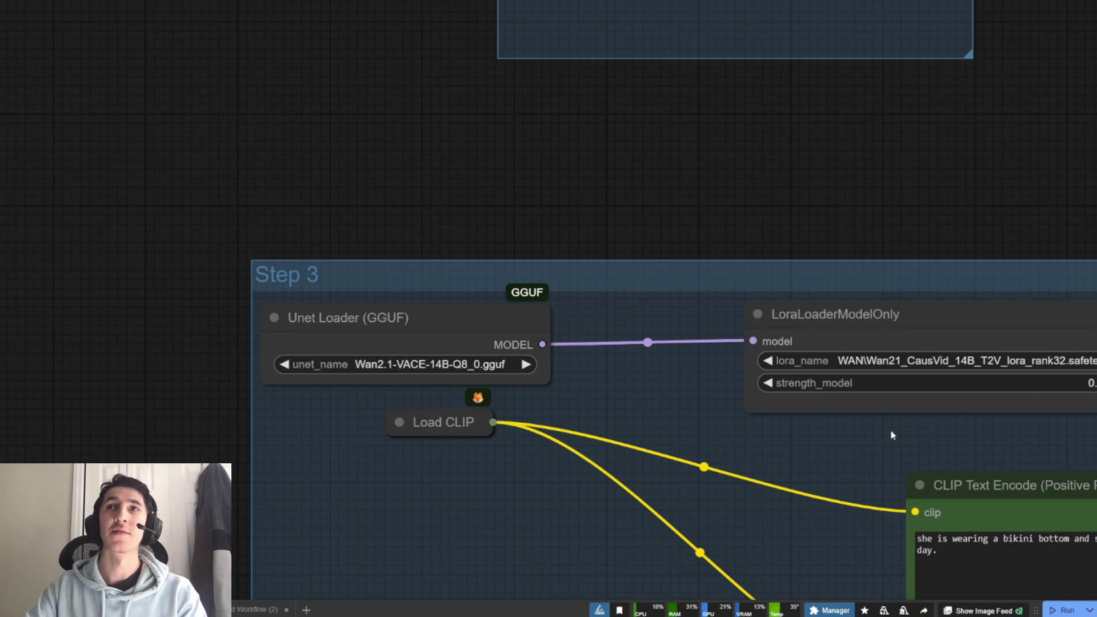
pyautogui.moveTo(958, 441); pyautogui.dragTo(825, 431)
pyautogui.scroll(-3, 801, 431)
pyautogui.moveTo(732, 446); pyautogui.dragTo(656, 423)
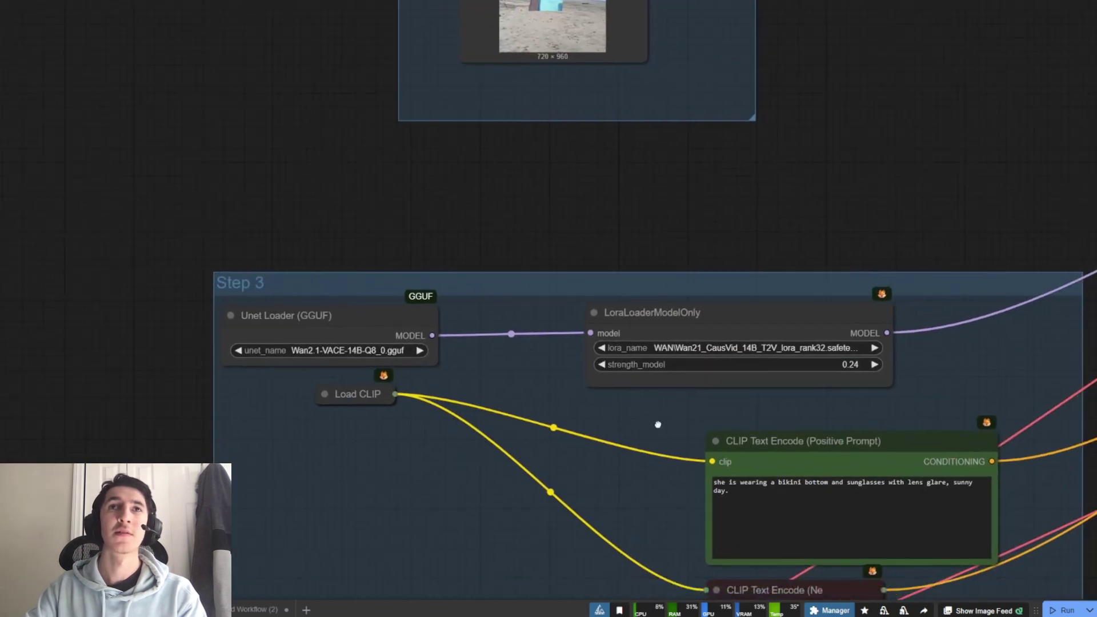
pyautogui.click(231, 315)
pyautogui.click(594, 312)
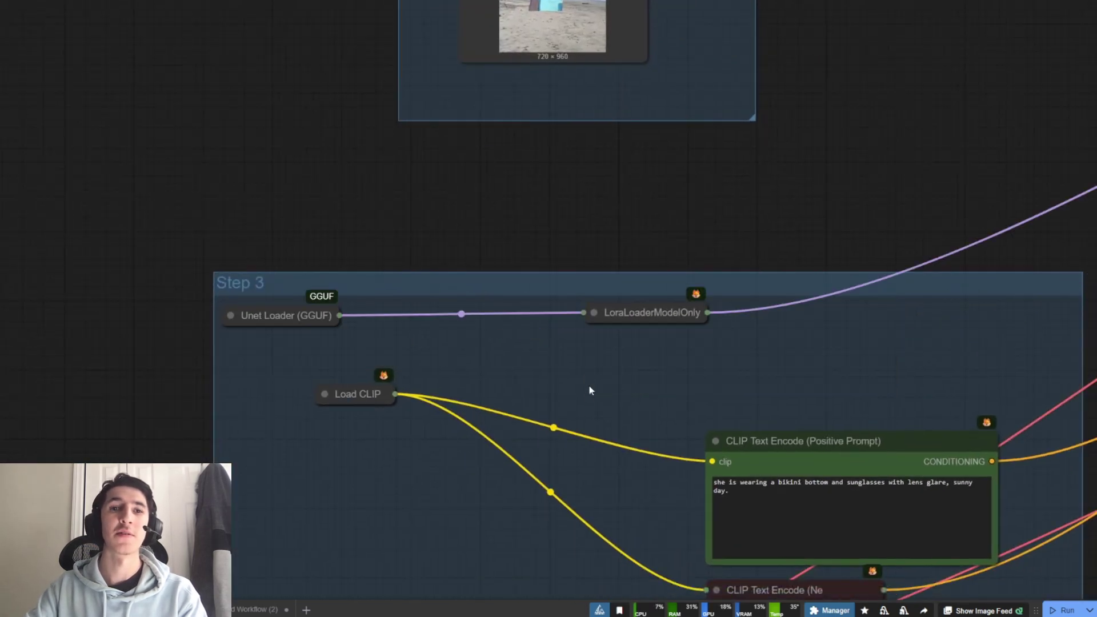
pyautogui.scroll(-3, 635, 368)
pyautogui.moveTo(910, 247); pyautogui.dragTo(613, 304)
pyautogui.scroll(-3, 612, 304)
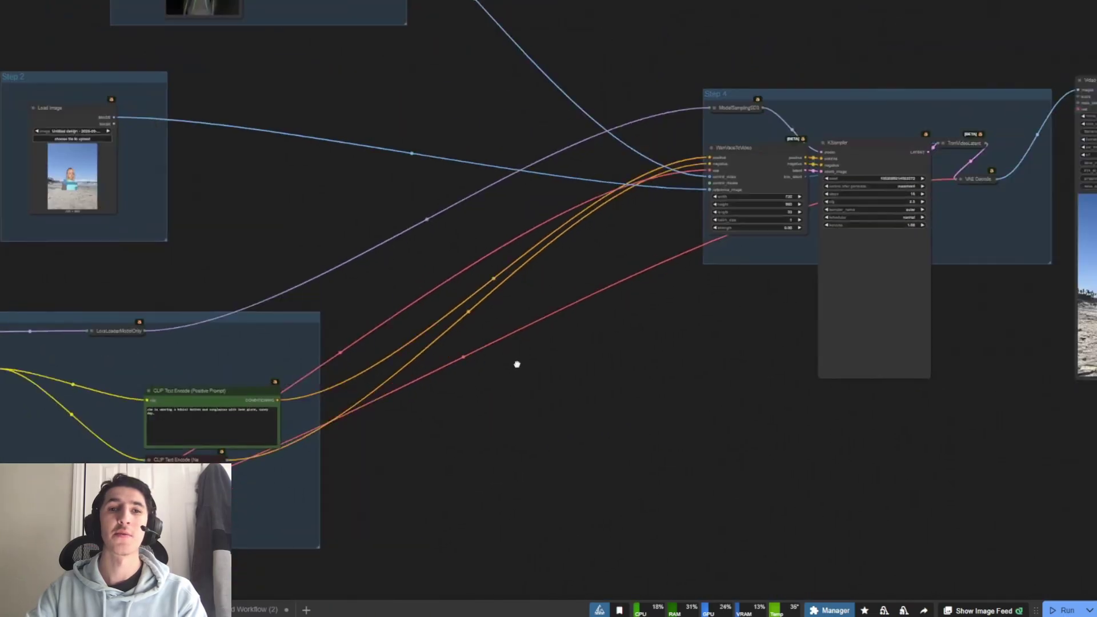
pyautogui.moveTo(516, 365); pyautogui.dragTo(563, 472)
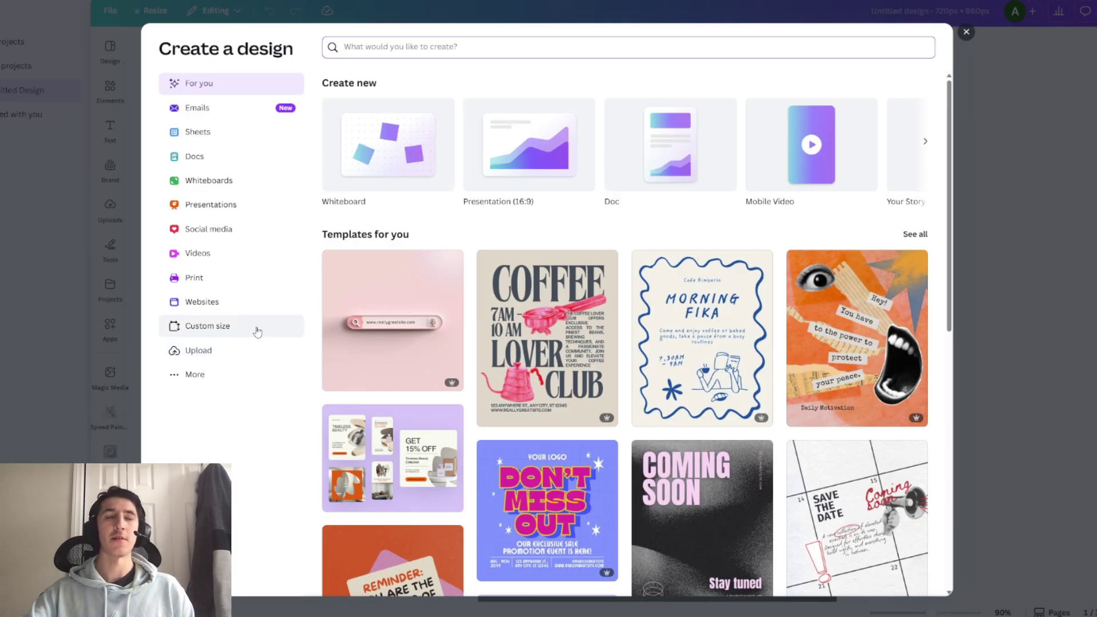
# In Canva, create a new custom-size design 720 px wide and 960 px high
pyautogui.click(227, 327)
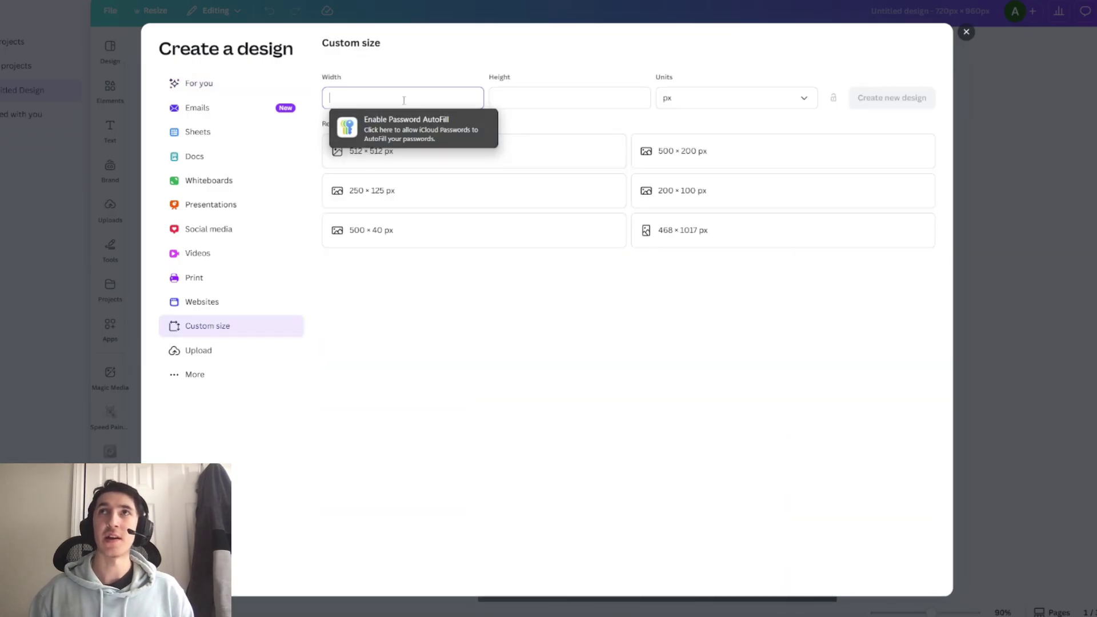
pyautogui.write('720')
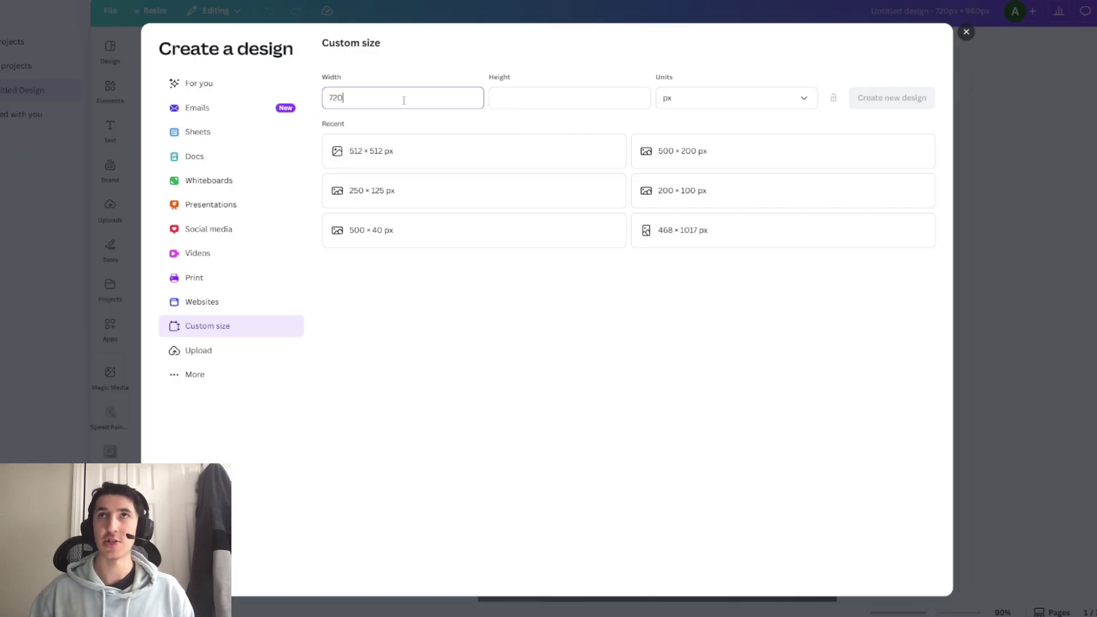
pyautogui.press('Tab')
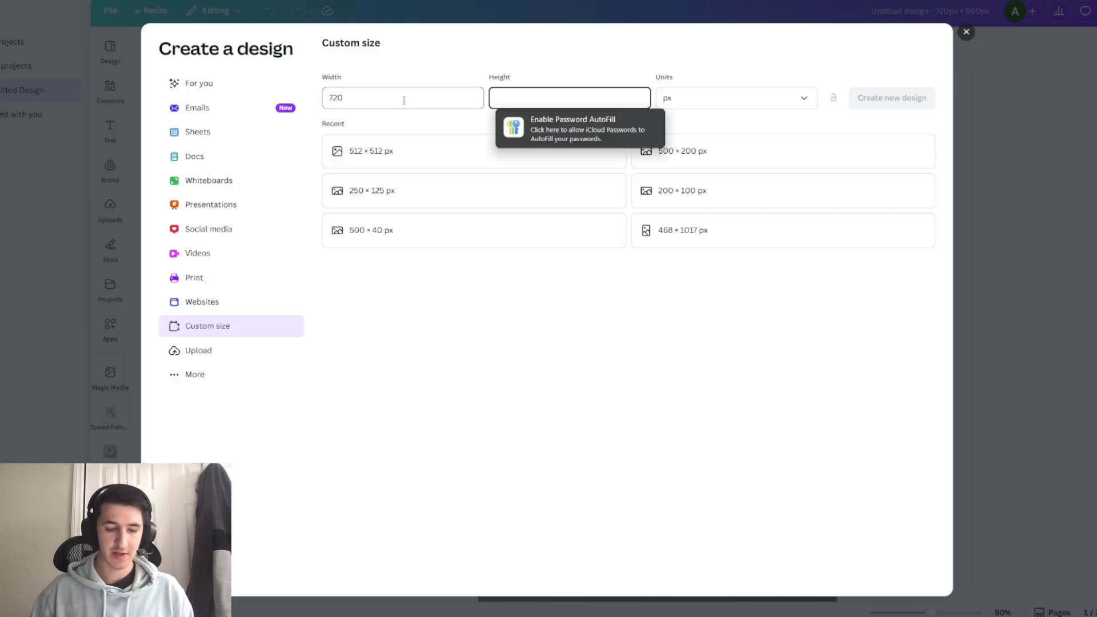
pyautogui.write('96')
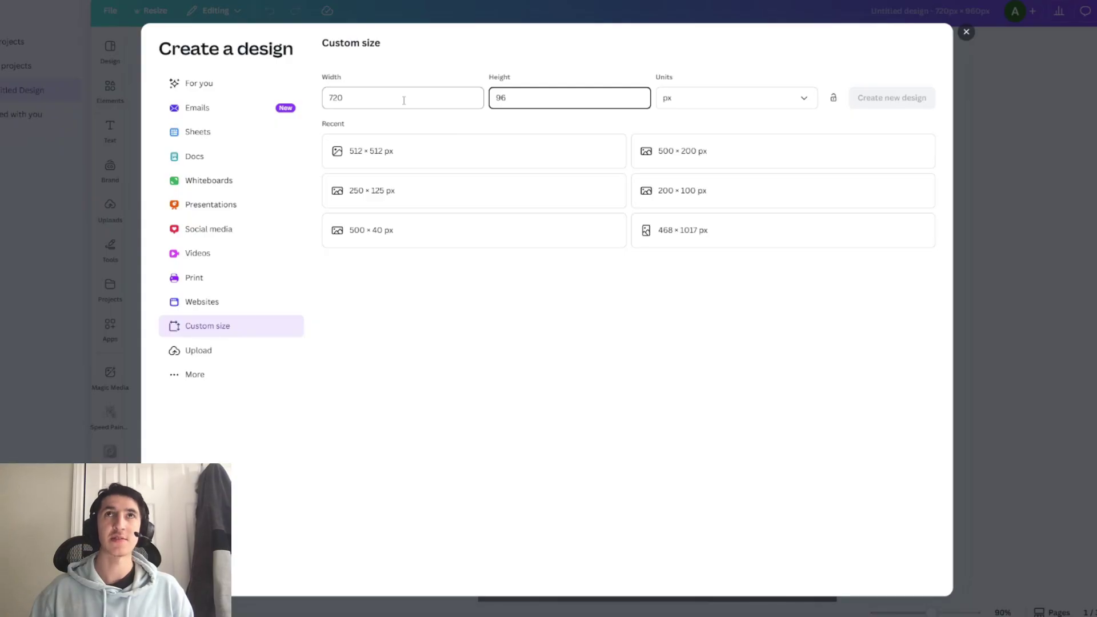
pyautogui.write('0')
pyautogui.click(889, 106)
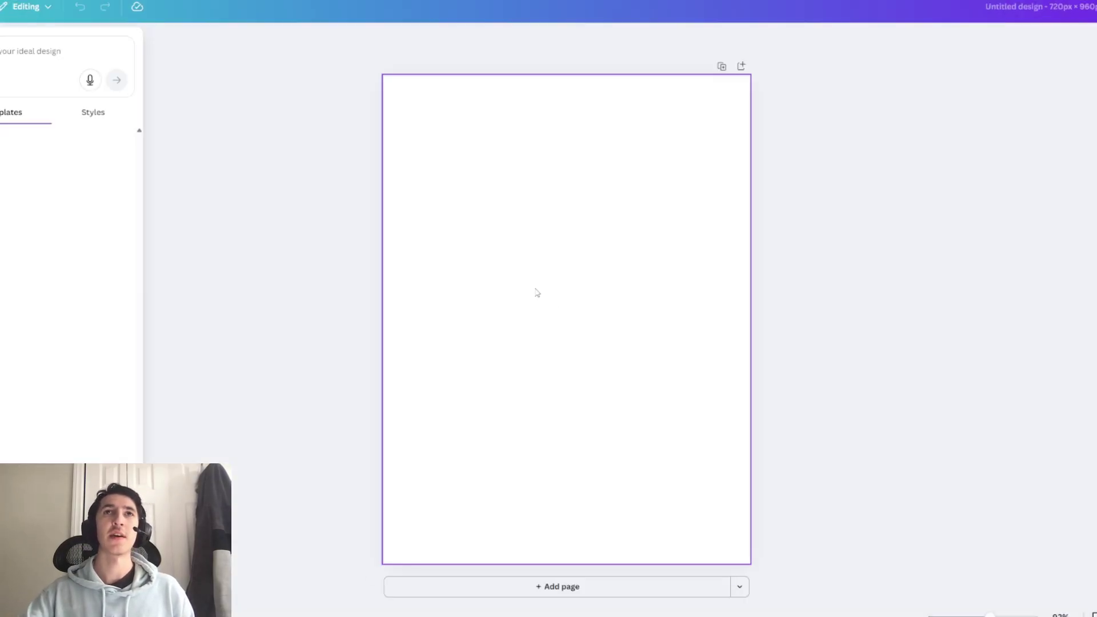
# Paste the copied photo of the blonde woman onto the blank page and place it centred against the page's upper edge
pyautogui.moveTo(561, 170); pyautogui.dragTo(594, 220)
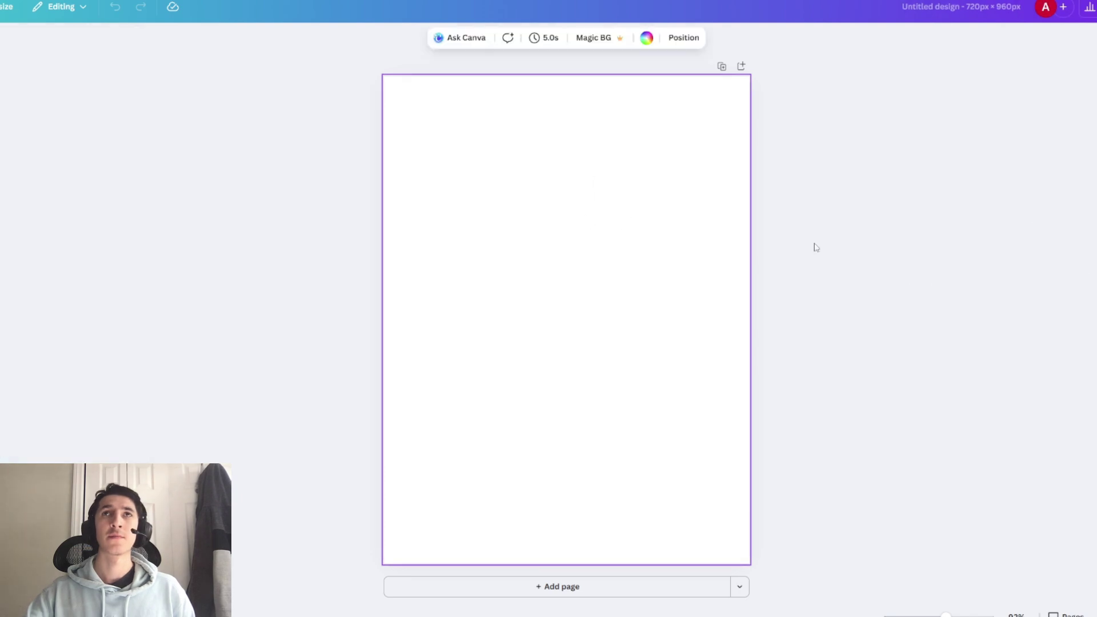
pyautogui.hotkey('ctrl', 'v')
pyautogui.moveTo(555, 308); pyautogui.dragTo(550, 210)
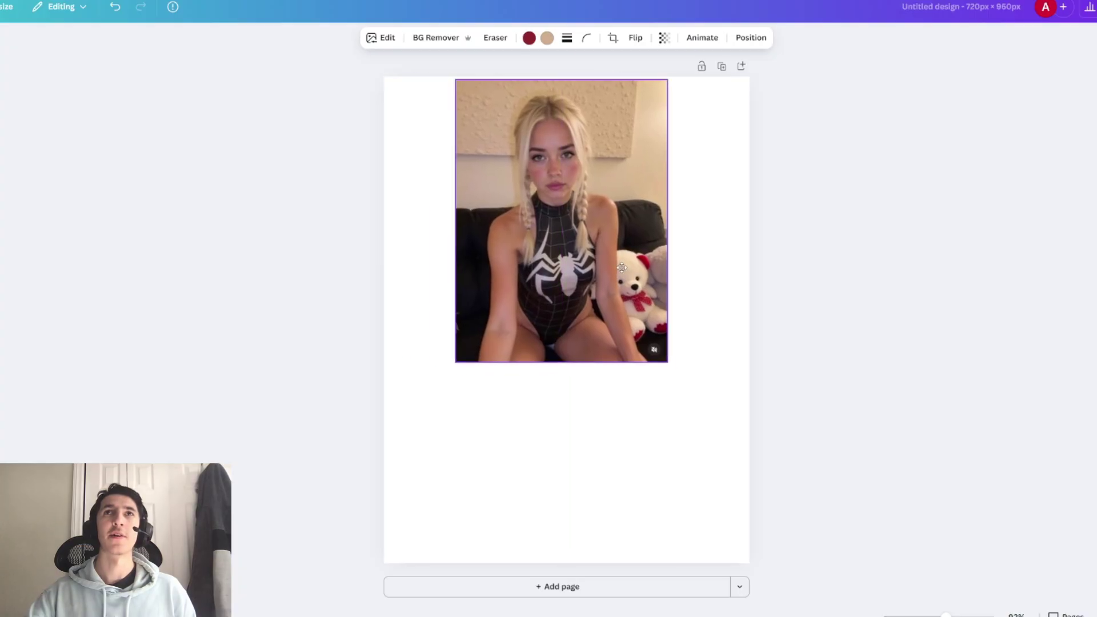
pyautogui.moveTo(621, 267); pyautogui.dragTo(627, 264)
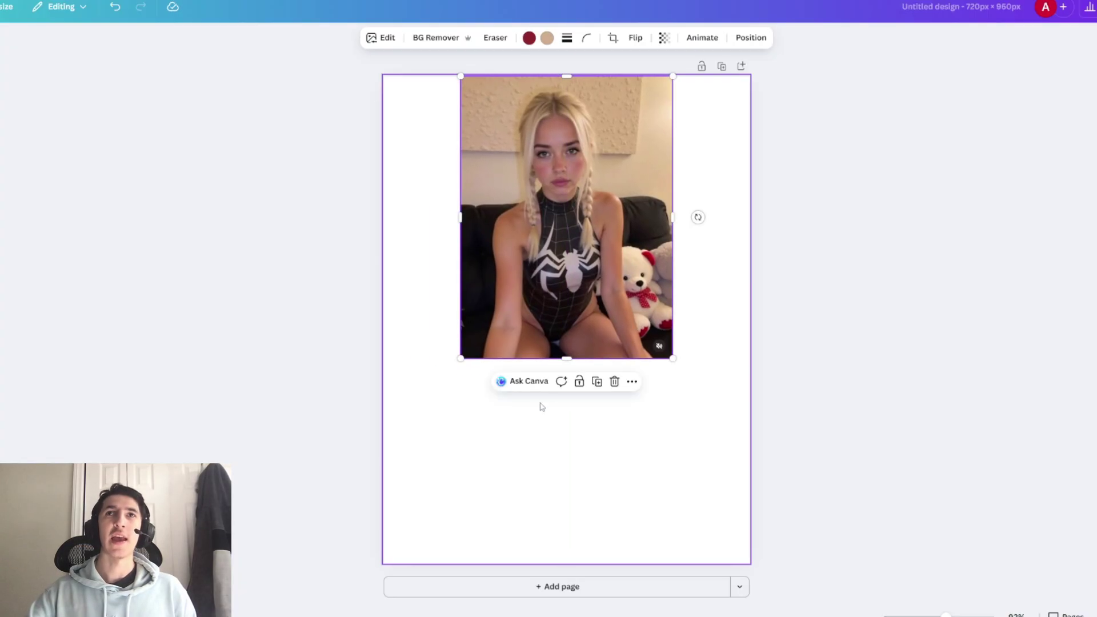
# Crop the photo of the blonde woman to a waist-up frame, trimming its lower and upper edges, and move it towards the page's middle
pyautogui.moveTo(564, 359); pyautogui.dragTo(597, 310)
pyautogui.moveTo(646, 185); pyautogui.dragTo(594, 276)
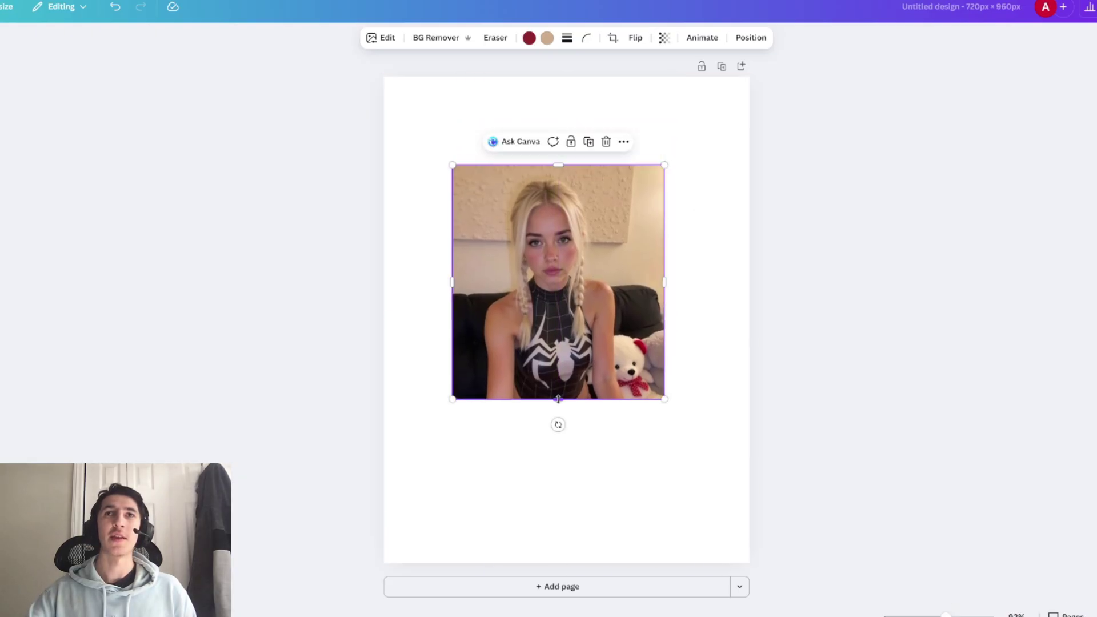
pyautogui.moveTo(558, 398)
pyautogui.mouseDown()
pyautogui.moveTo(559, 385)
pyautogui.moveTo(556, 393)
pyautogui.mouseUp()
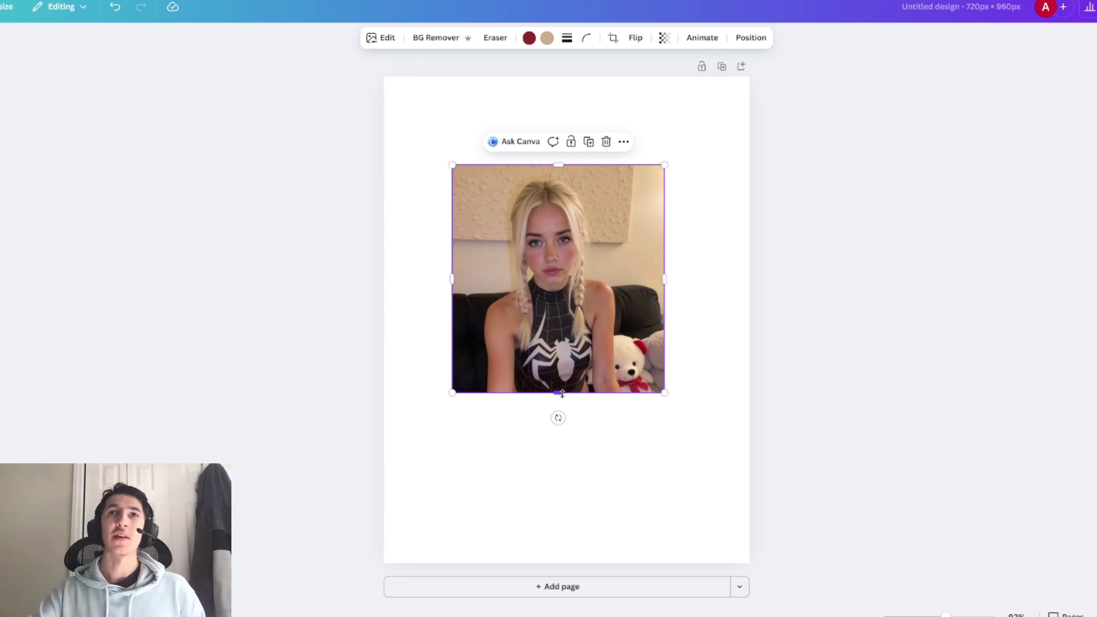
pyautogui.moveTo(560, 390); pyautogui.dragTo(561, 390)
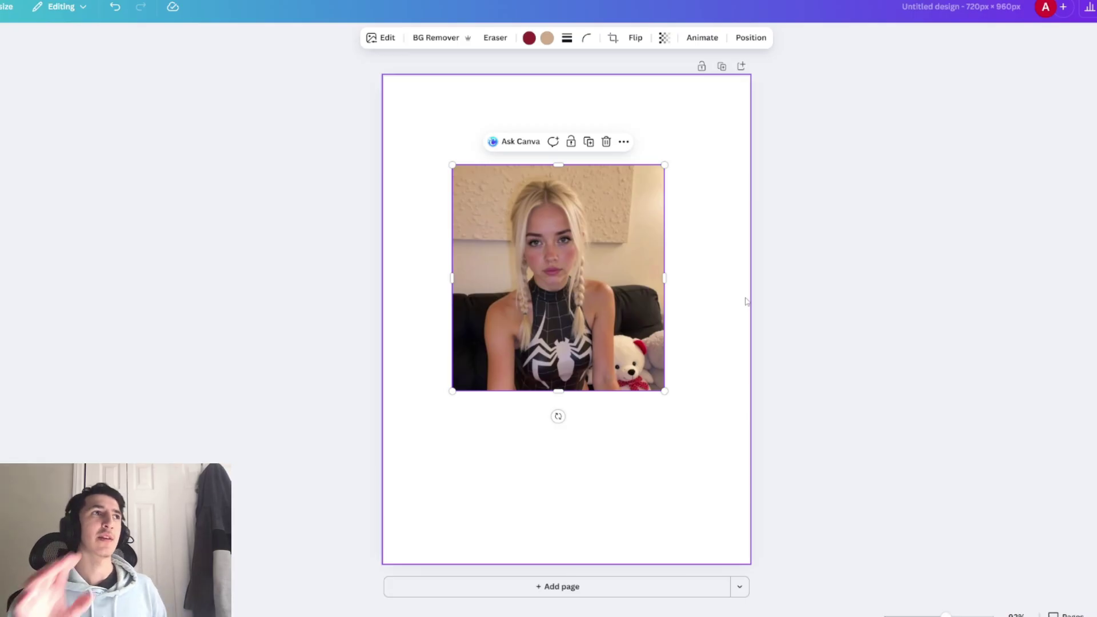
pyautogui.moveTo(452, 165); pyautogui.dragTo(453, 165)
pyautogui.moveTo(569, 162); pyautogui.dragTo(568, 172)
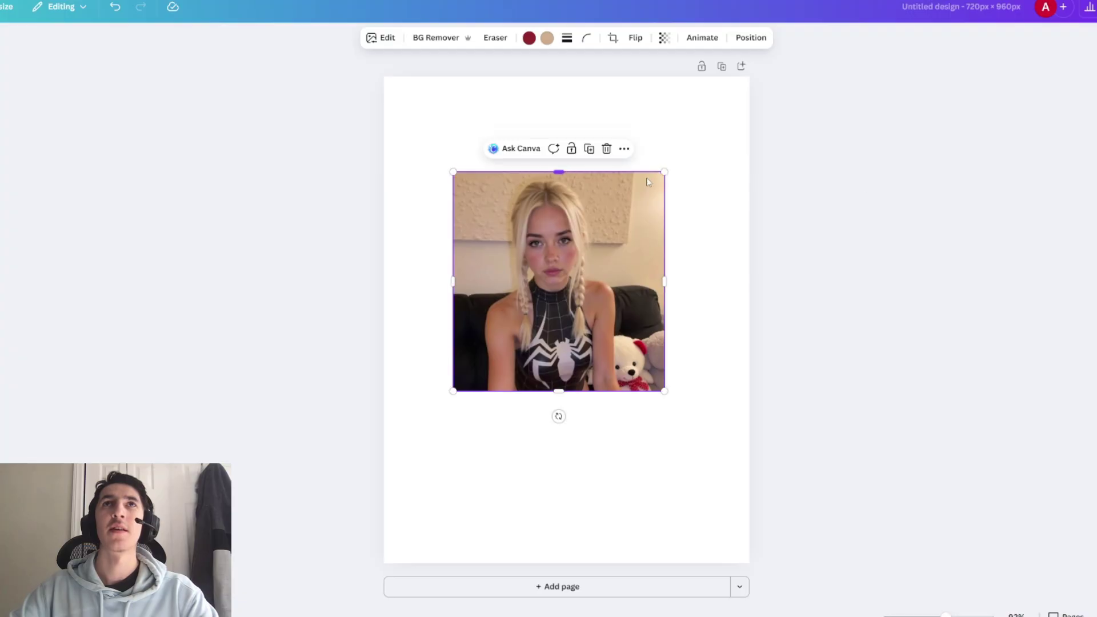
# Remove the background from the woman's photo, enlarge the cutout slightly and place it near the centre of the page's upper half
pyautogui.click(435, 37)
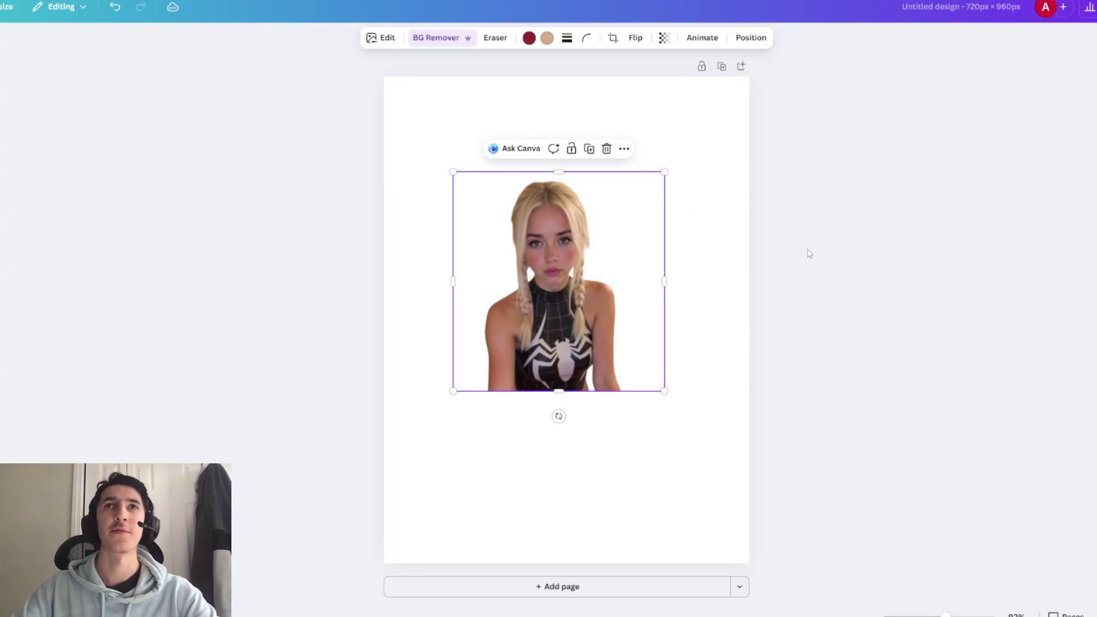
pyautogui.click(806, 252)
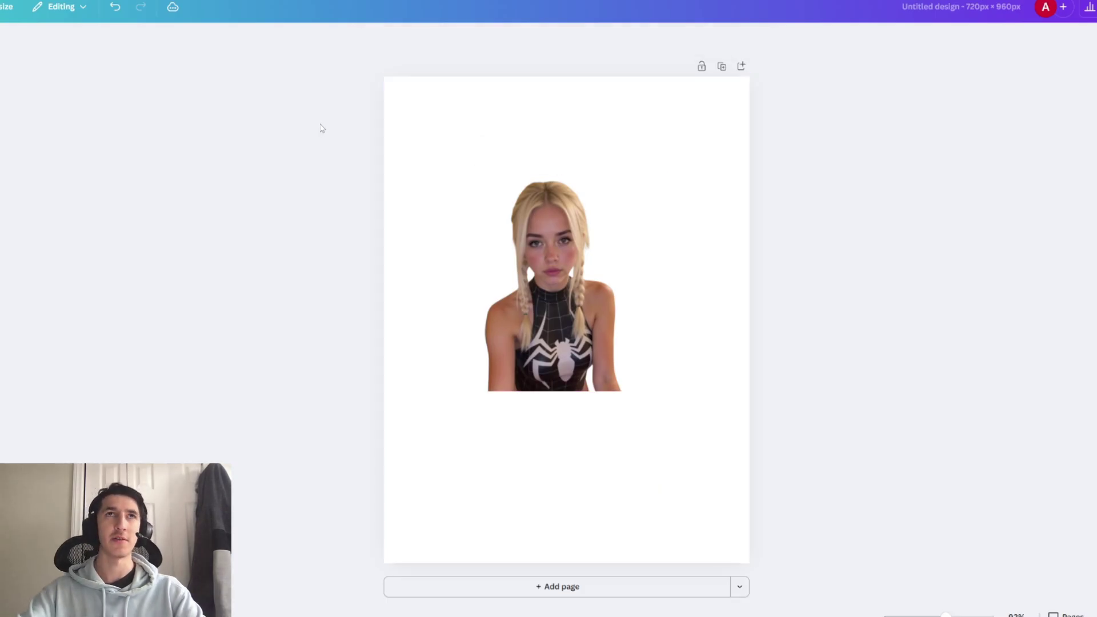
pyautogui.click(454, 173)
pyautogui.moveTo(453, 170)
pyautogui.mouseDown()
pyautogui.moveTo(437, 151)
pyautogui.moveTo(447, 165)
pyautogui.mouseUp()
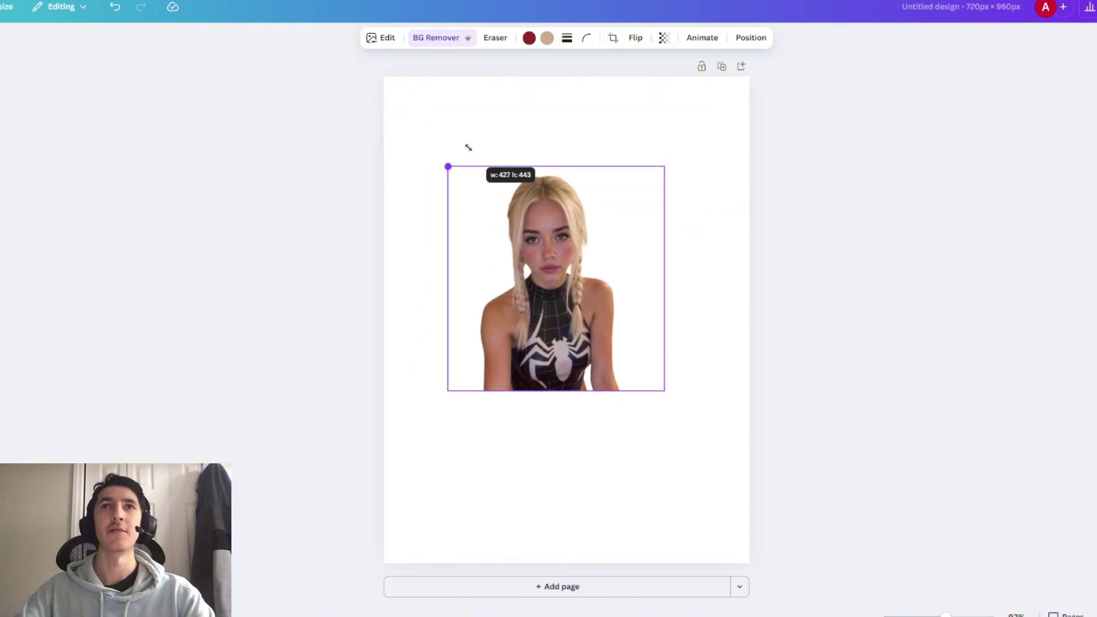
pyautogui.moveTo(544, 317); pyautogui.dragTo(558, 293)
# Paste the copied beach photo, enlarge it to the full page height and position it to cover the whole page
pyautogui.hotkey('ctrl', 'v')
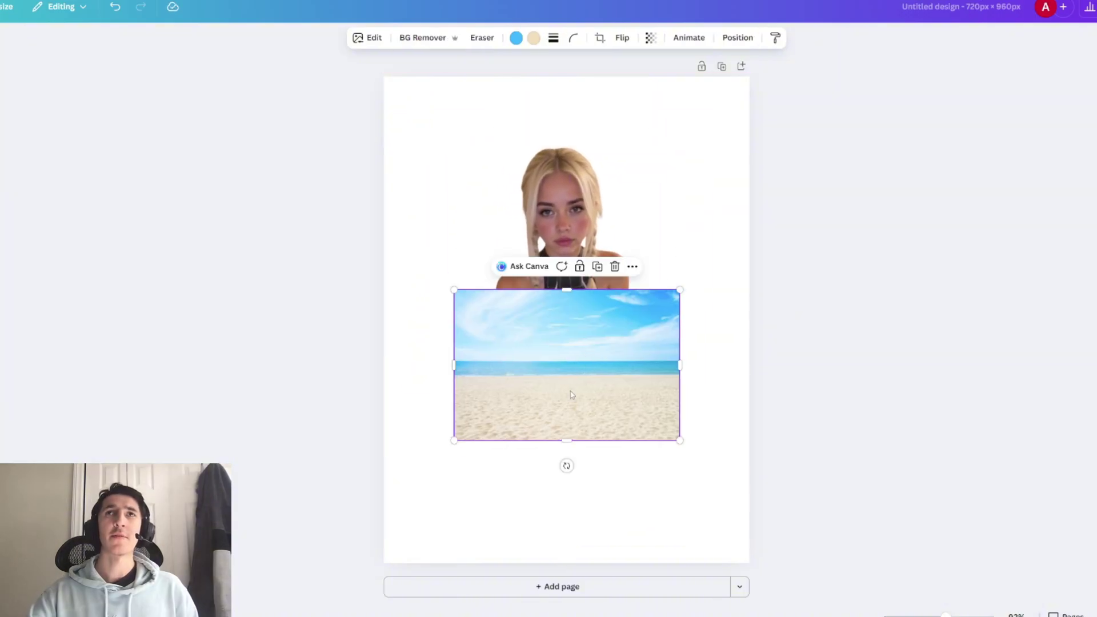
pyautogui.moveTo(564, 384); pyautogui.dragTo(497, 177)
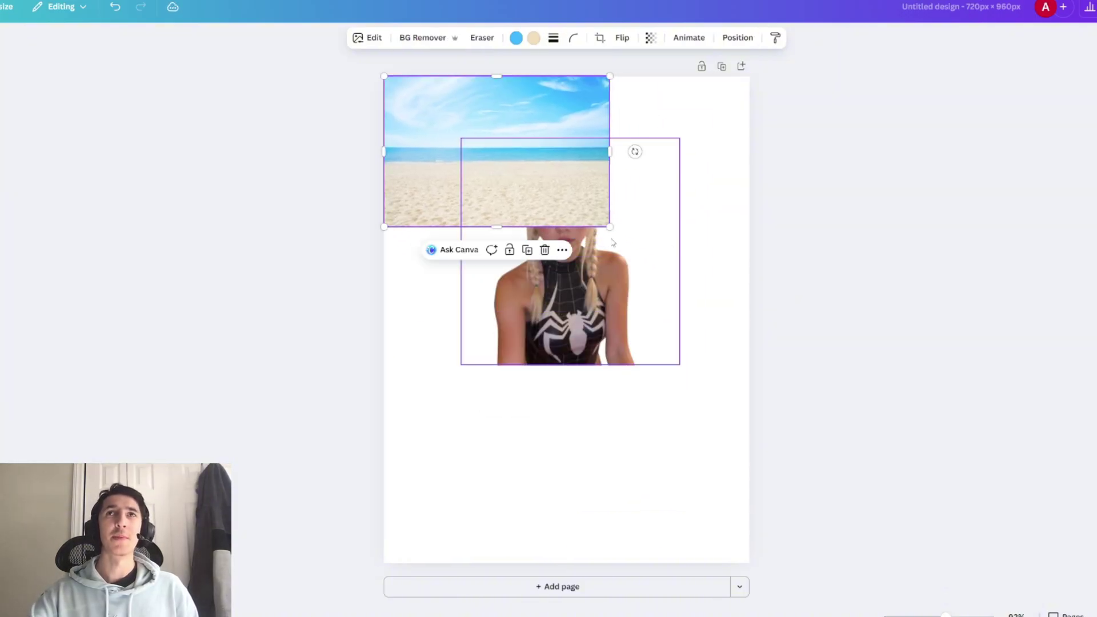
pyautogui.moveTo(610, 225); pyautogui.dragTo(1079, 602)
pyautogui.moveTo(826, 513); pyautogui.dragTo(681, 514)
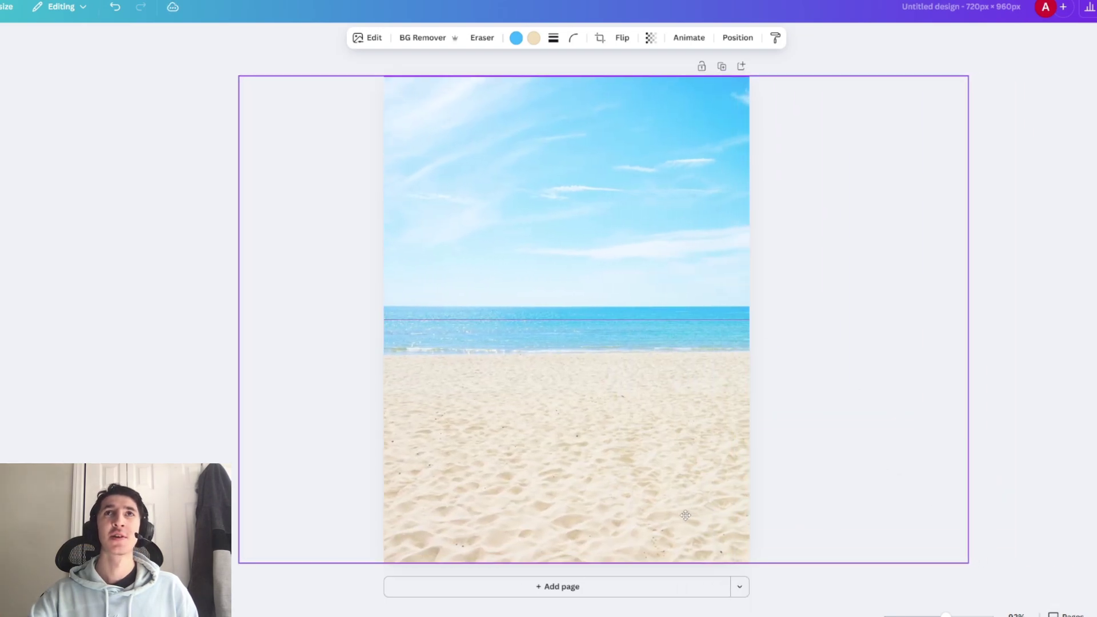
pyautogui.click(871, 460)
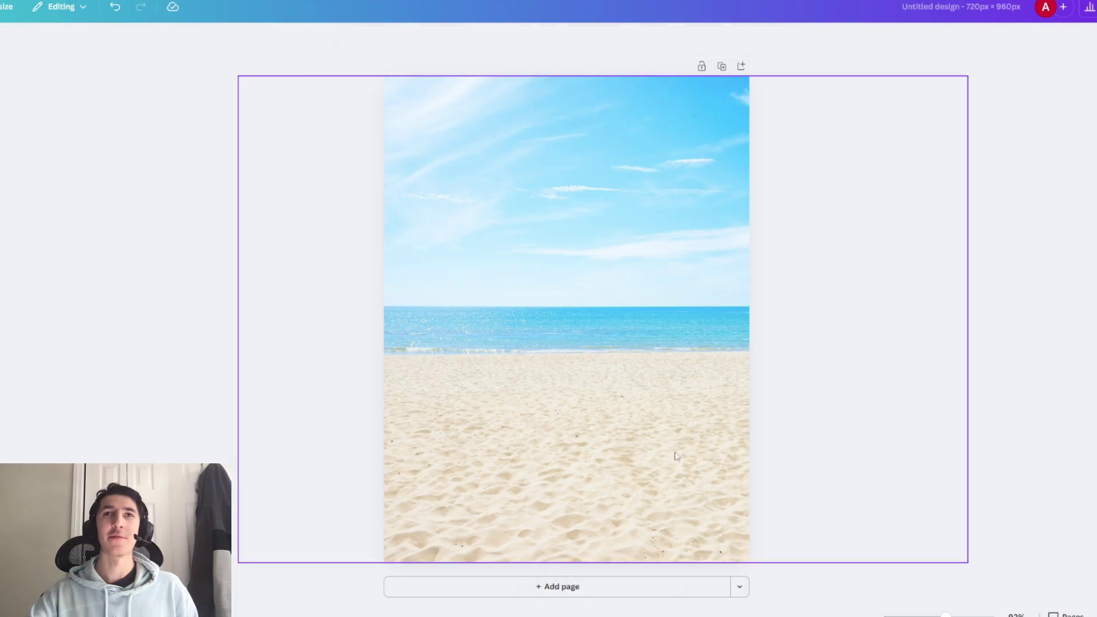
pyautogui.moveTo(676, 451); pyautogui.dragTo(682, 449)
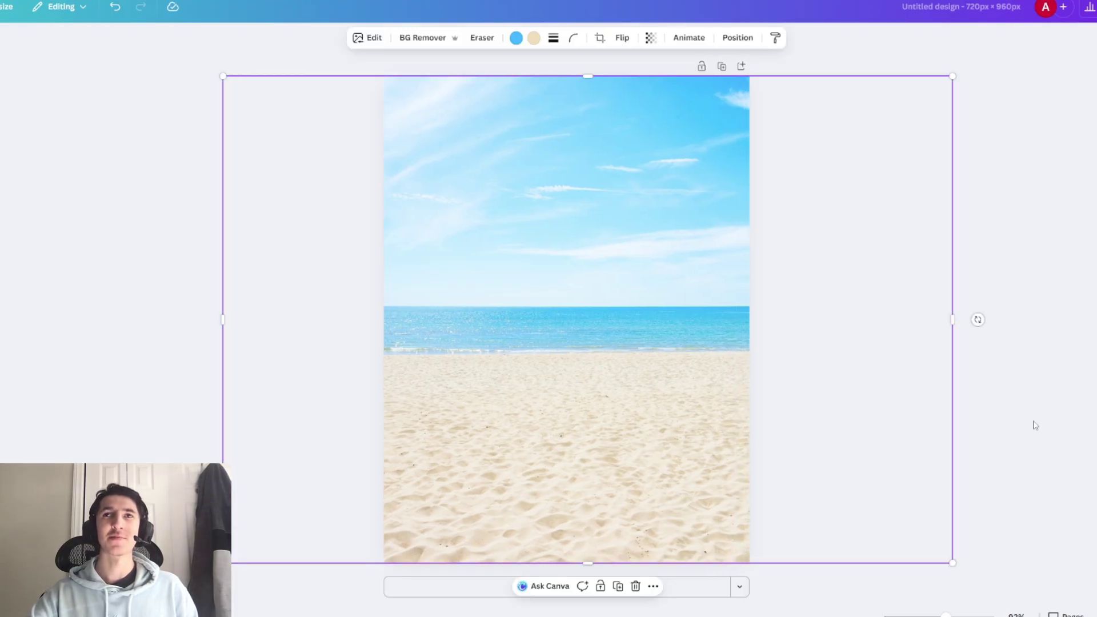
pyautogui.click(1034, 423)
# Send the beach photo behind the woman's cutout
pyautogui.click(721, 405)
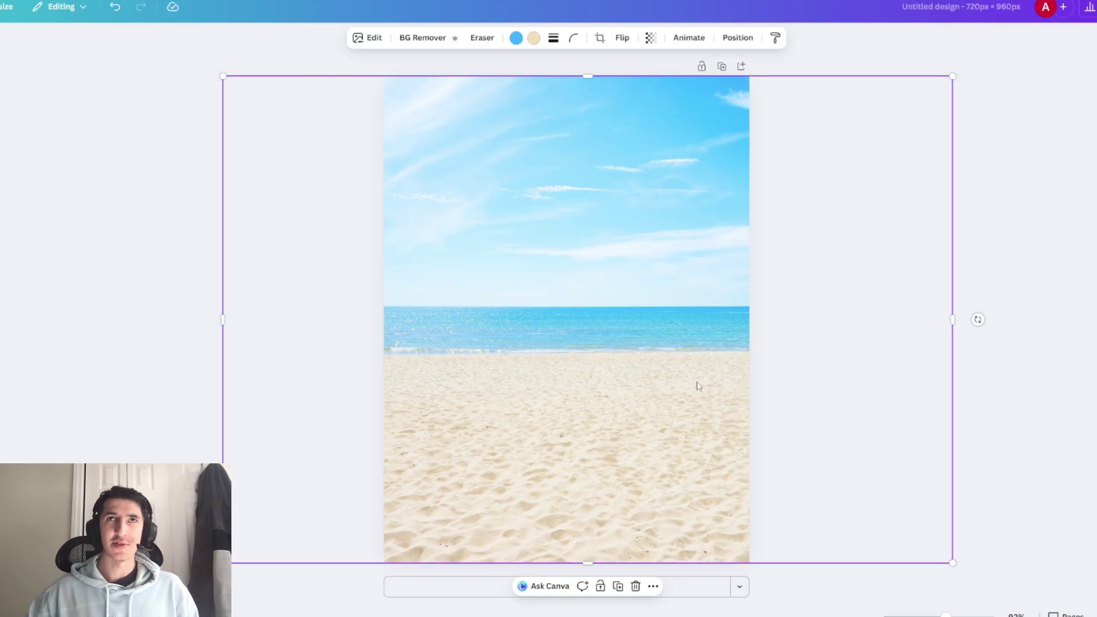
pyautogui.hotkey('ctrl', '[')
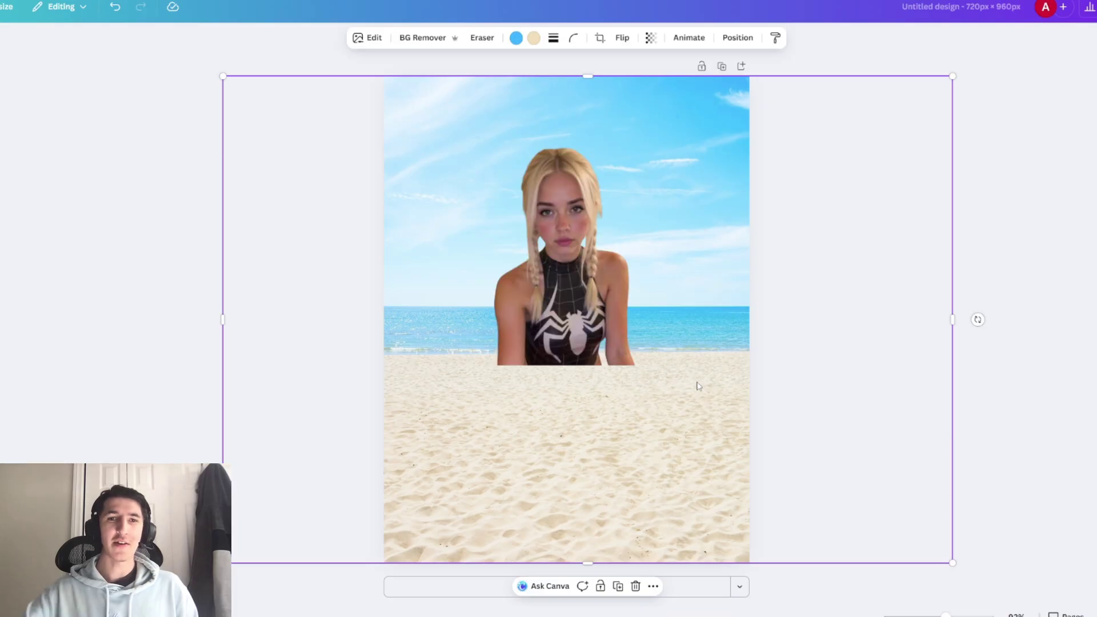
pyautogui.click(1051, 347)
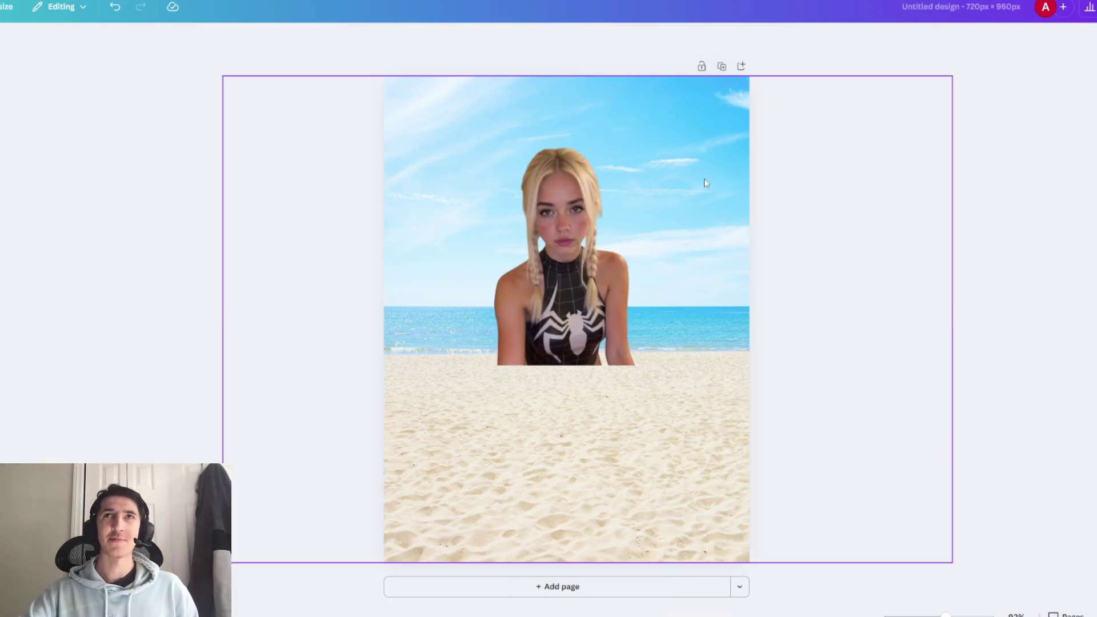
# Scale down the woman's cutout and centre it horizontally in front of the sea
pyautogui.click(636, 216)
pyautogui.moveTo(679, 139); pyautogui.dragTo(646, 171)
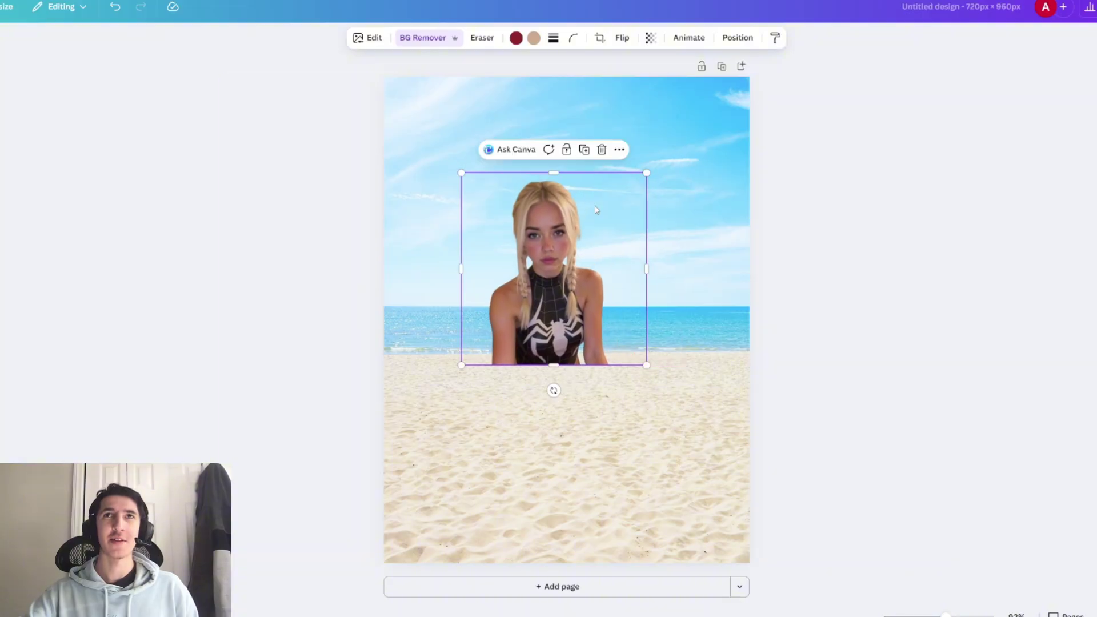
pyautogui.moveTo(565, 263); pyautogui.dragTo(579, 263)
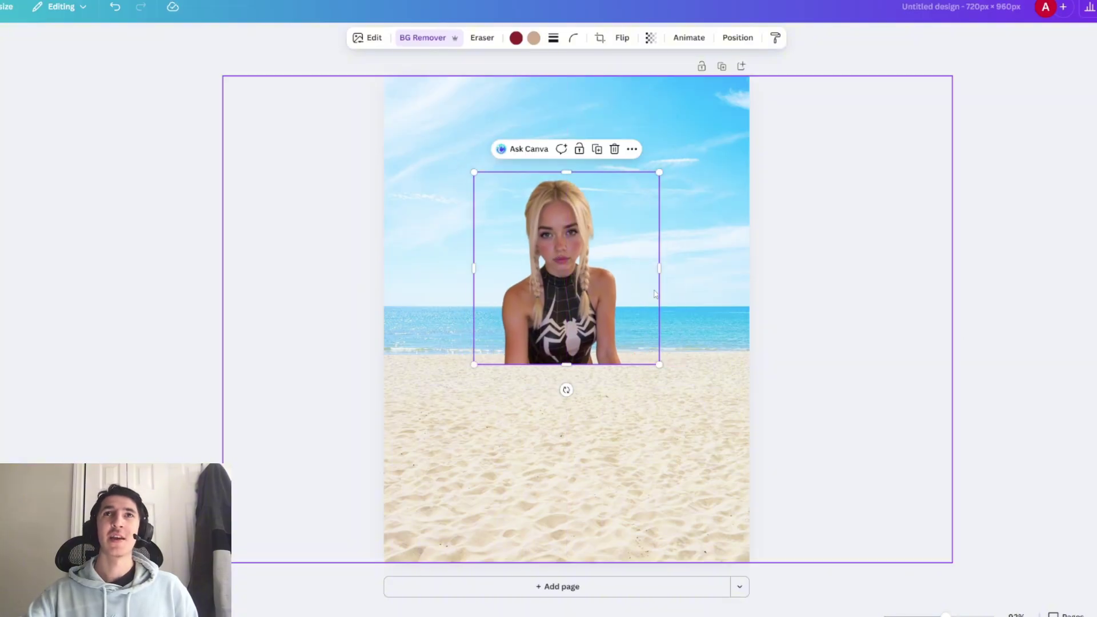
pyautogui.moveTo(659, 173); pyautogui.dragTo(642, 207)
pyautogui.click(228, 303)
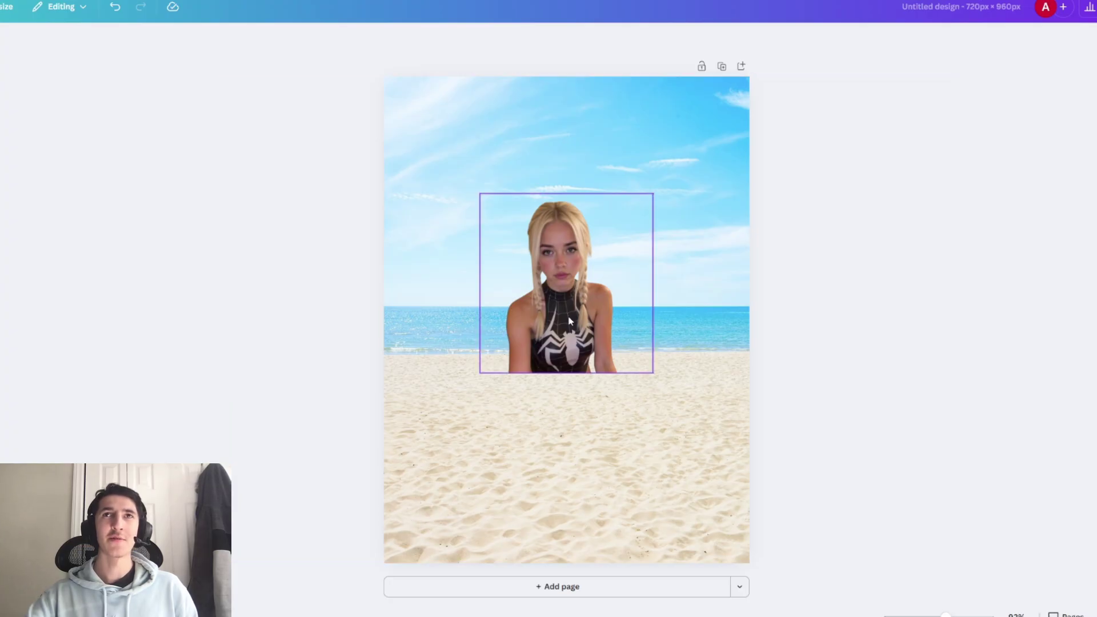
# Move the woman's cutout lower so its base rests on the sand, and enlarge it slightly
pyautogui.moveTo(507, 359); pyautogui.dragTo(508, 384)
pyautogui.moveTo(653, 218); pyautogui.dragTo(657, 213)
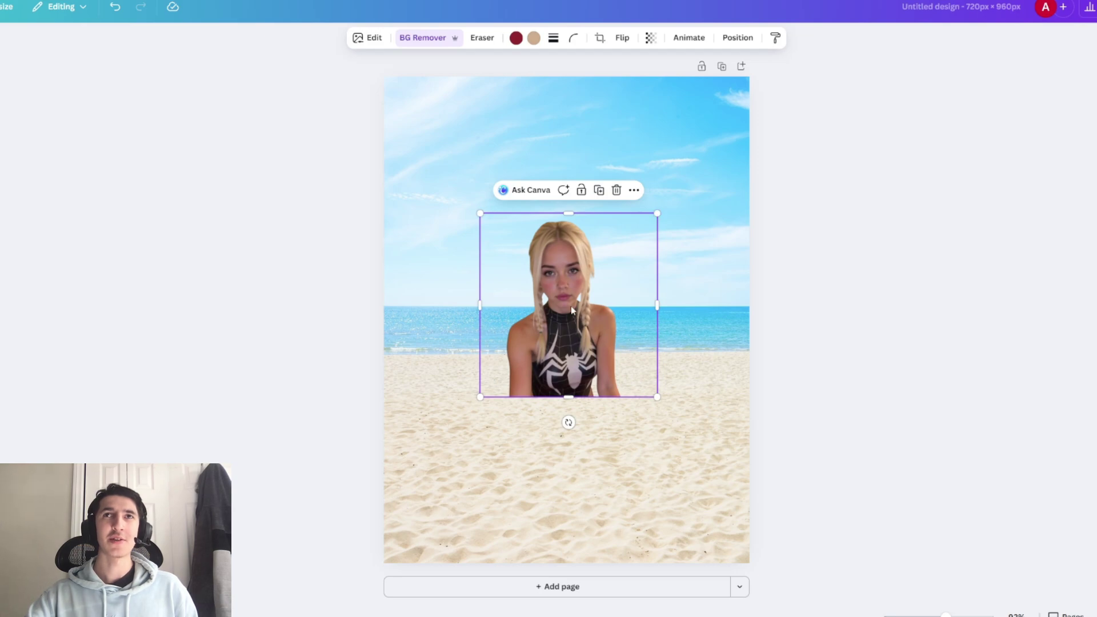
pyautogui.click(404, 380)
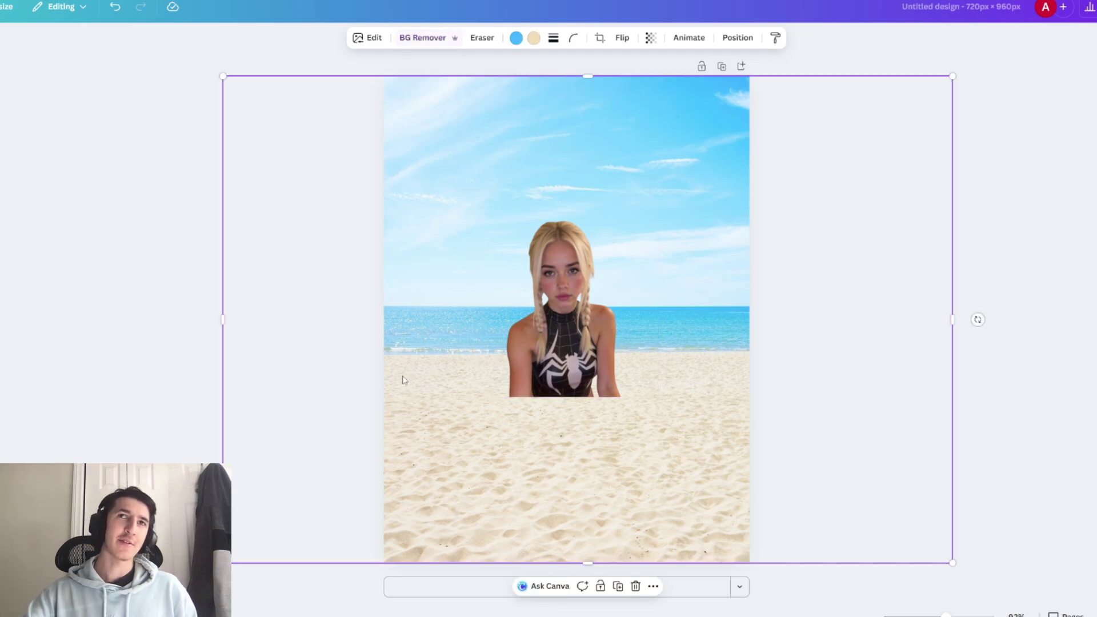
pyautogui.click(184, 380)
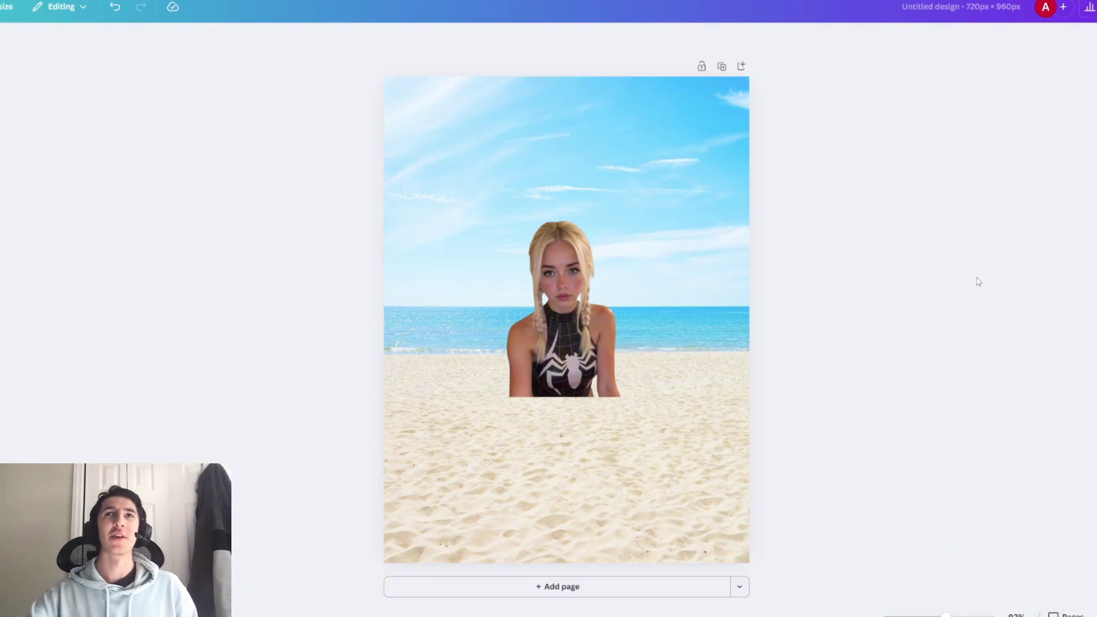
pyautogui.click(579, 300)
pyautogui.moveTo(579, 300)
pyautogui.mouseDown()
pyautogui.moveTo(583, 290)
pyautogui.moveTo(581, 301)
pyautogui.mouseUp()
pyautogui.click(854, 325)
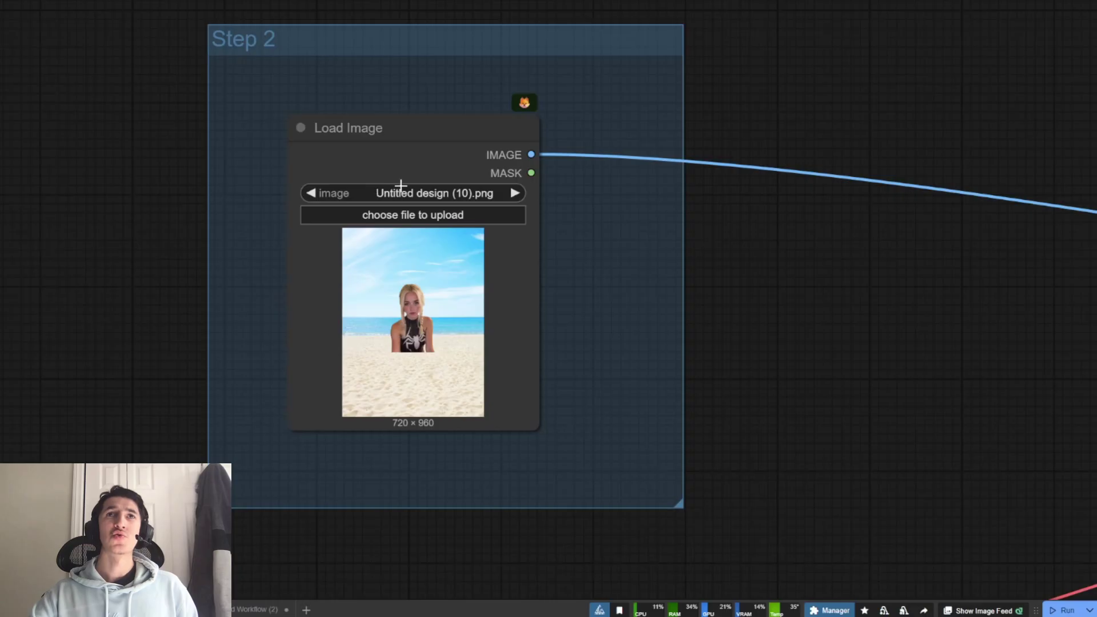
# In ComfyUI, examine the Step 2 Load Image node with Untitled design (10).png and its connection to Step 4
pyautogui.click(463, 186)
pyautogui.scroll(-3, 529, 362)
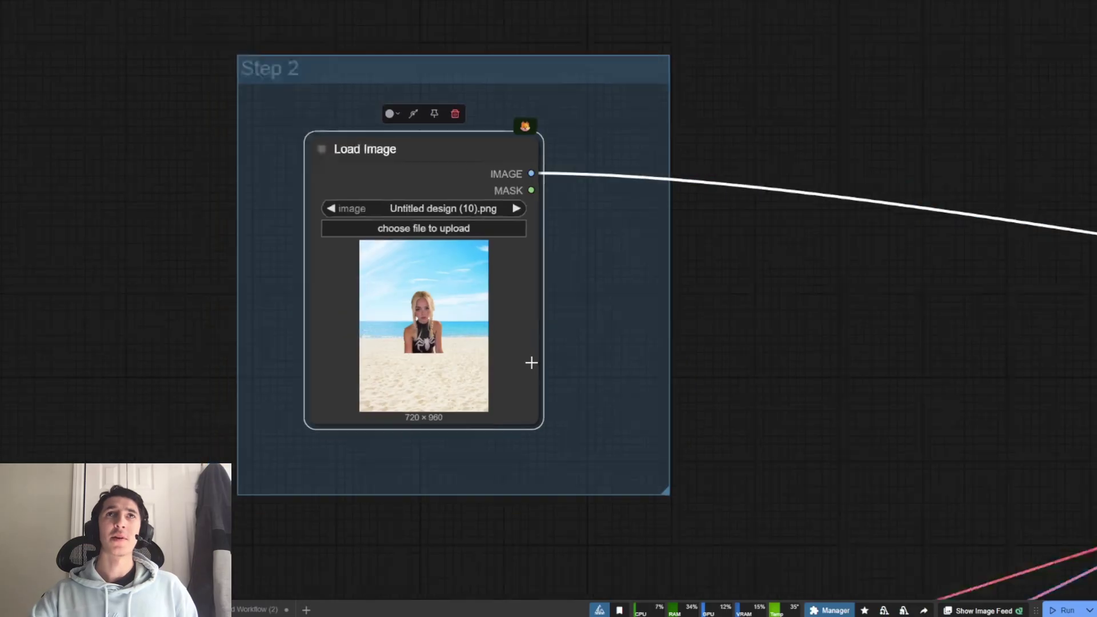
pyautogui.scroll(-5, 824, 423)
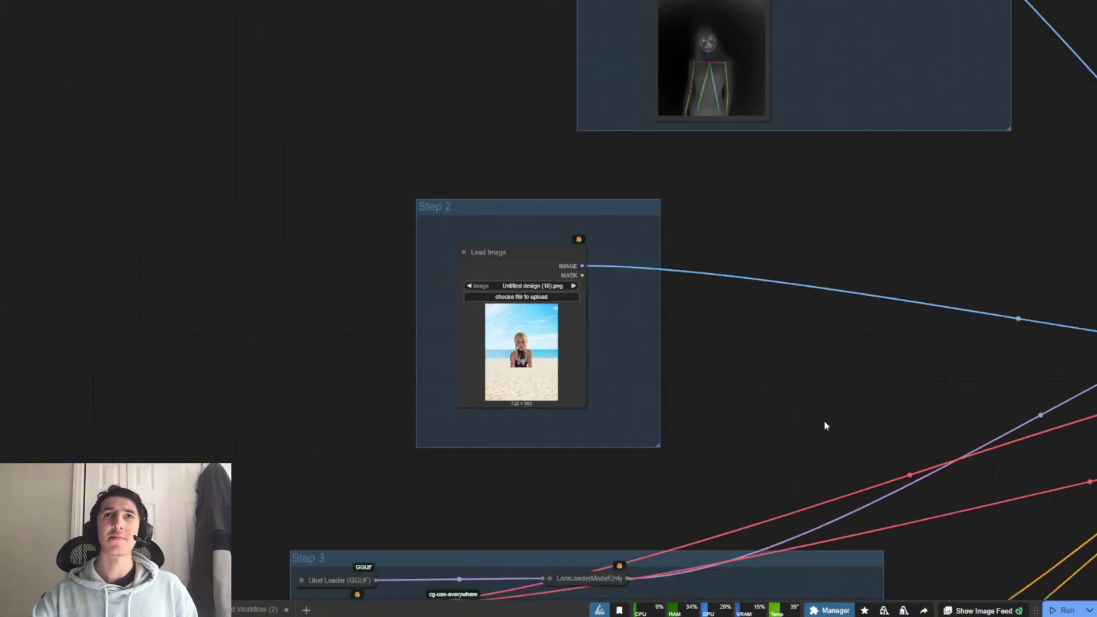
pyautogui.moveTo(825, 423); pyautogui.dragTo(508, 316)
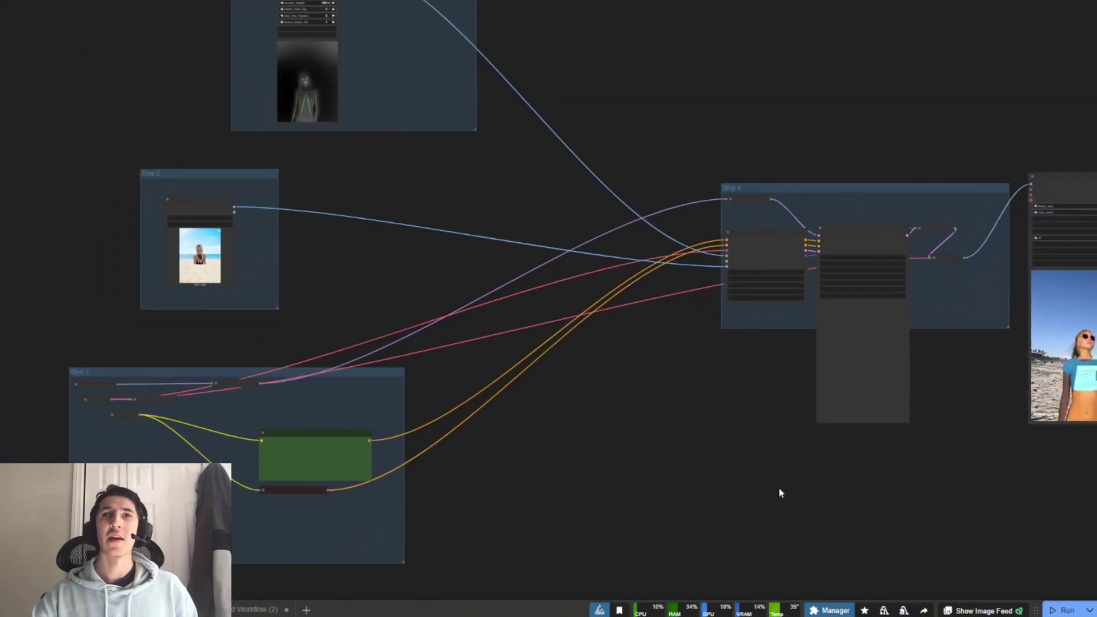
pyautogui.moveTo(665, 438)
pyautogui.mouseDown()
pyautogui.moveTo(658, 413)
pyautogui.moveTo(653, 421)
pyautogui.mouseUp()
pyautogui.scroll(-1, 651, 417)
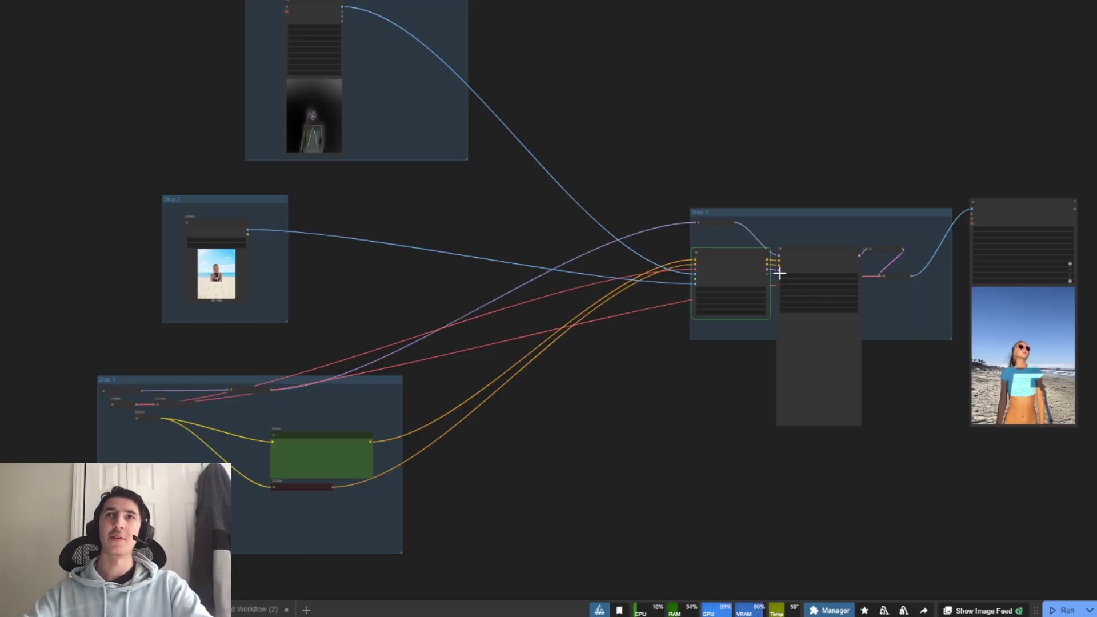
# Examine the WanVaceToVideo and KSampler settings in Step 4 and the nodes leading to Video Combine
pyautogui.scroll(5, 774, 282)
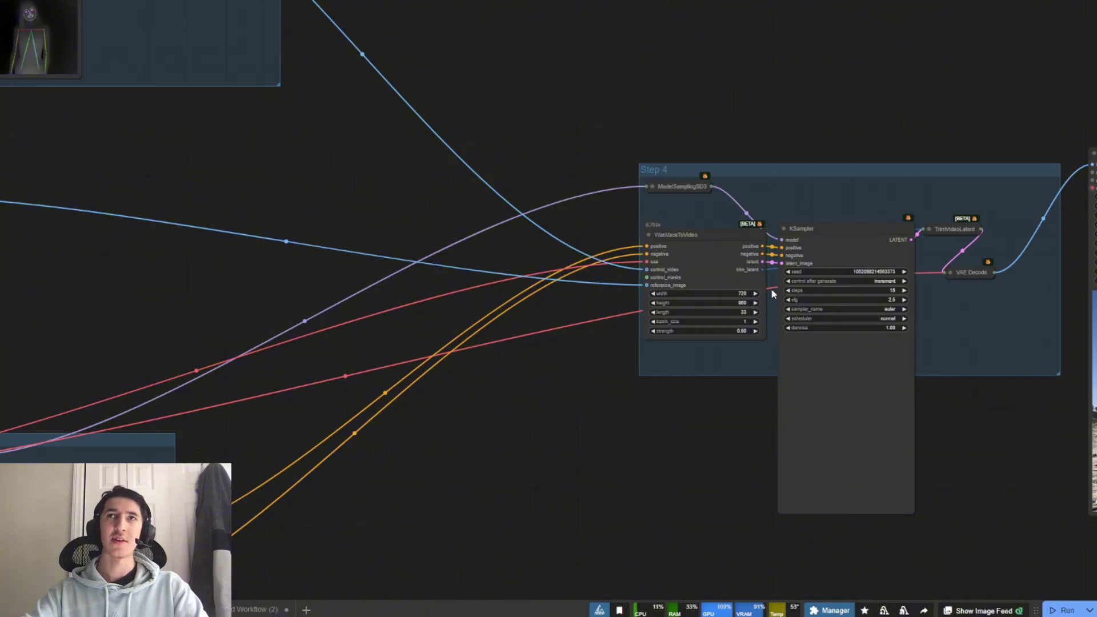
pyautogui.scroll(5, 772, 294)
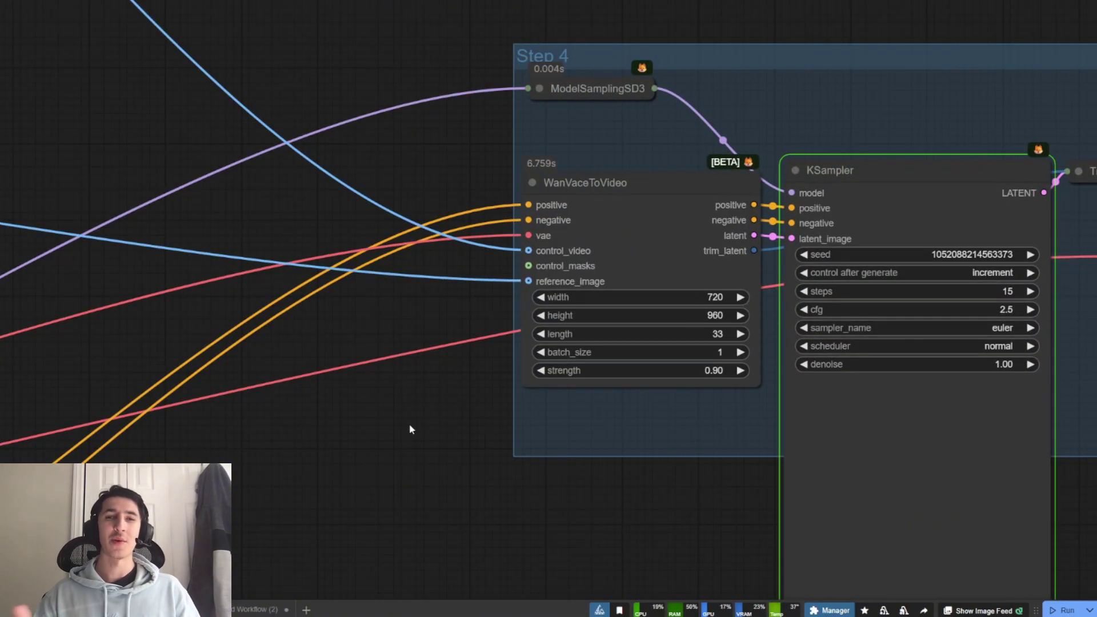
pyautogui.scroll(-4, 388, 405)
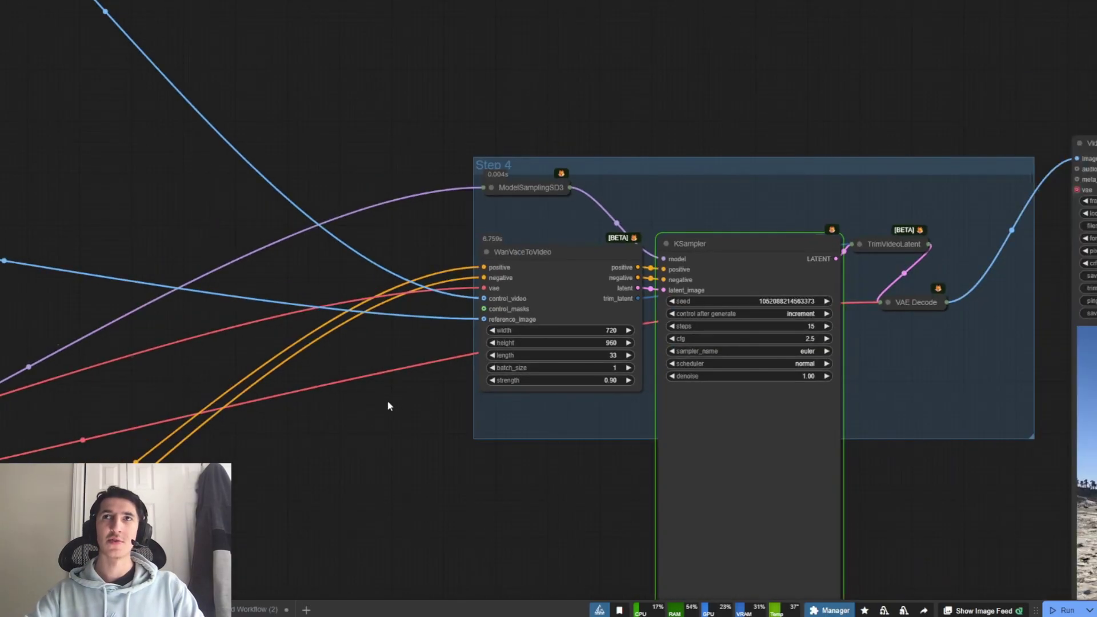
pyautogui.moveTo(388, 405); pyautogui.dragTo(548, 324)
pyautogui.scroll(-3, 332, 320)
pyautogui.scroll(-2, 514, 328)
pyautogui.scroll(6, 759, 282)
pyautogui.scroll(6, 735, 311)
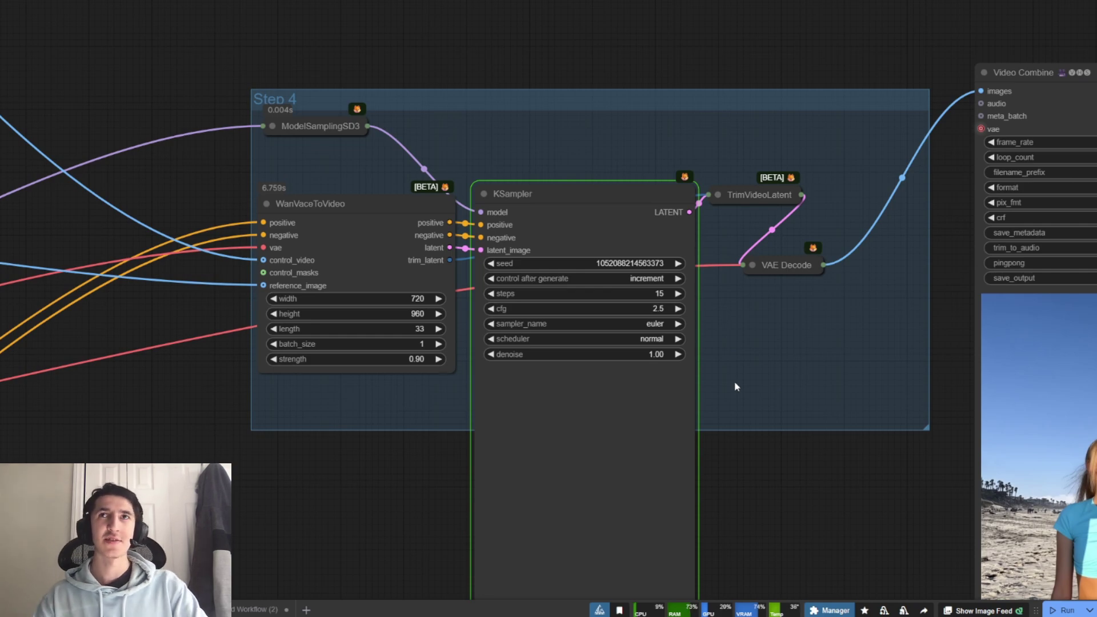
pyautogui.moveTo(736, 386); pyautogui.dragTo(710, 401)
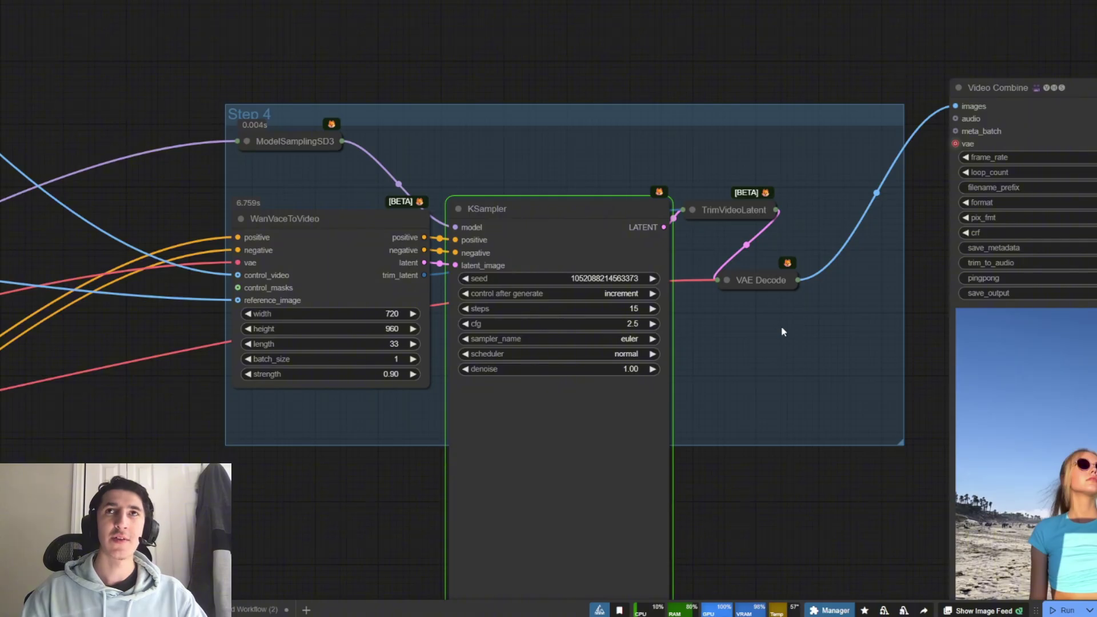
# Set the KSampler steps to 7 and cfg to 1.6
pyautogui.scroll(4, 631, 329)
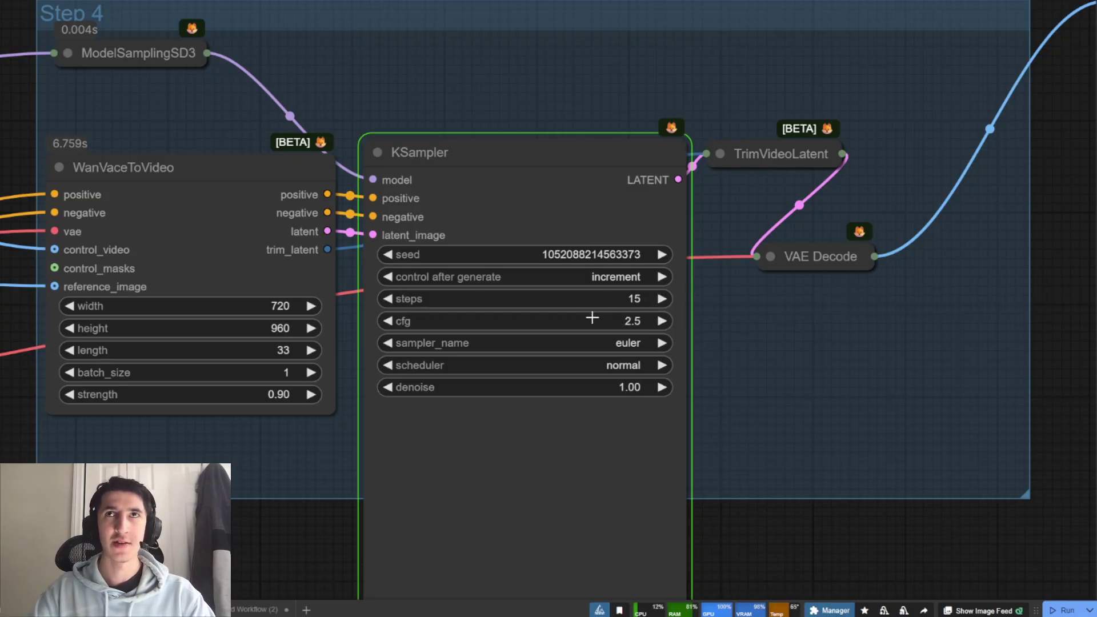
pyautogui.click(622, 299)
pyautogui.write('4')
pyautogui.press('Return')
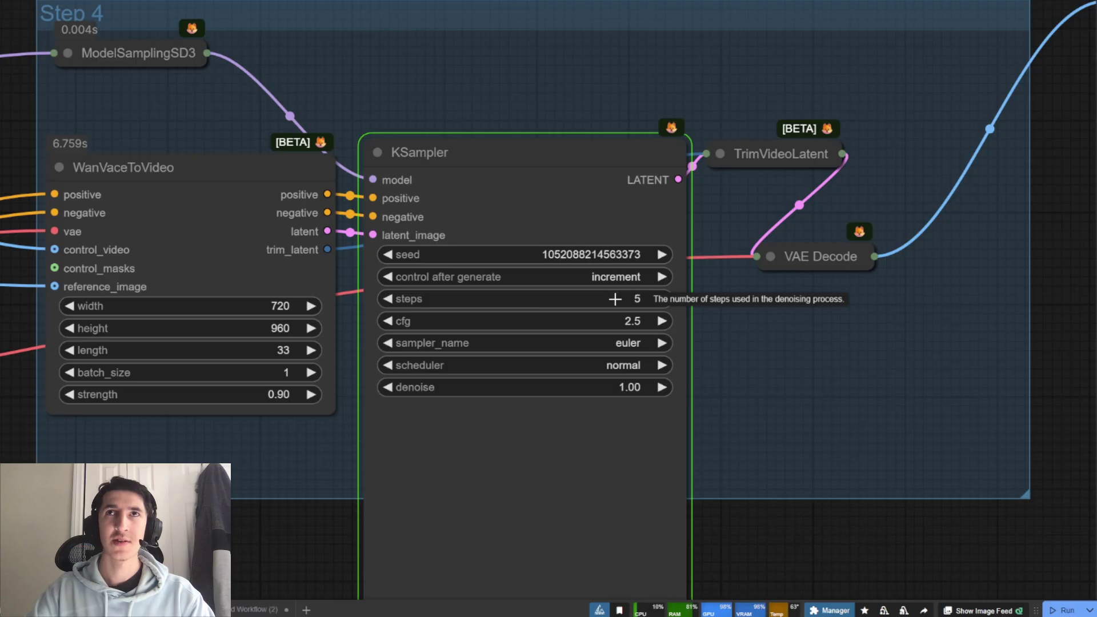
pyautogui.click(615, 298)
pyautogui.click(387, 299)
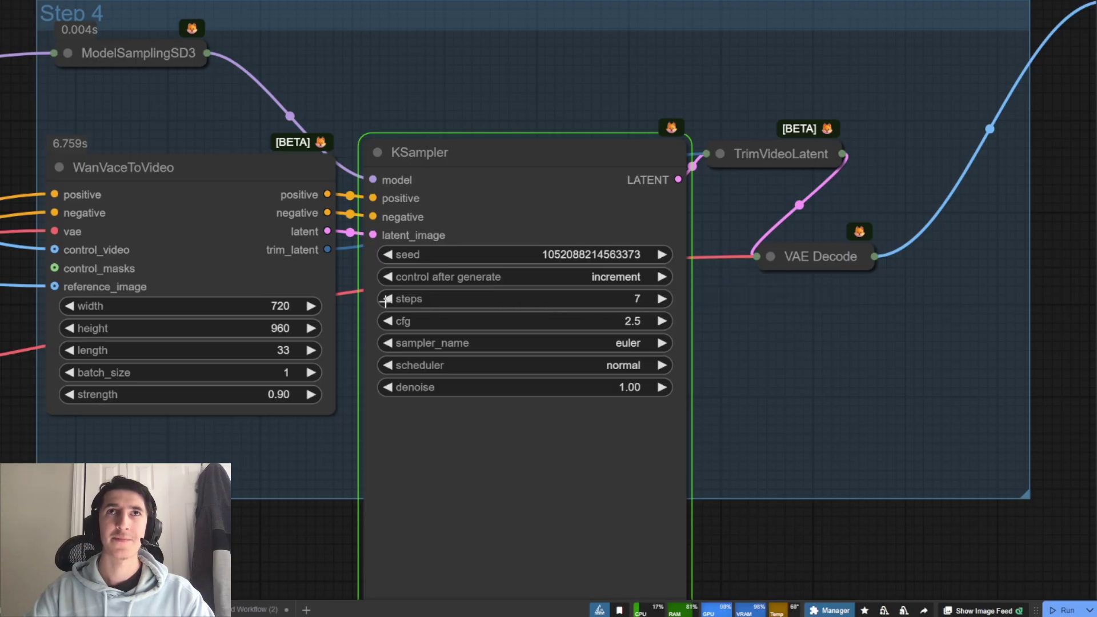
pyautogui.moveTo(584, 321); pyautogui.dragTo(564, 323)
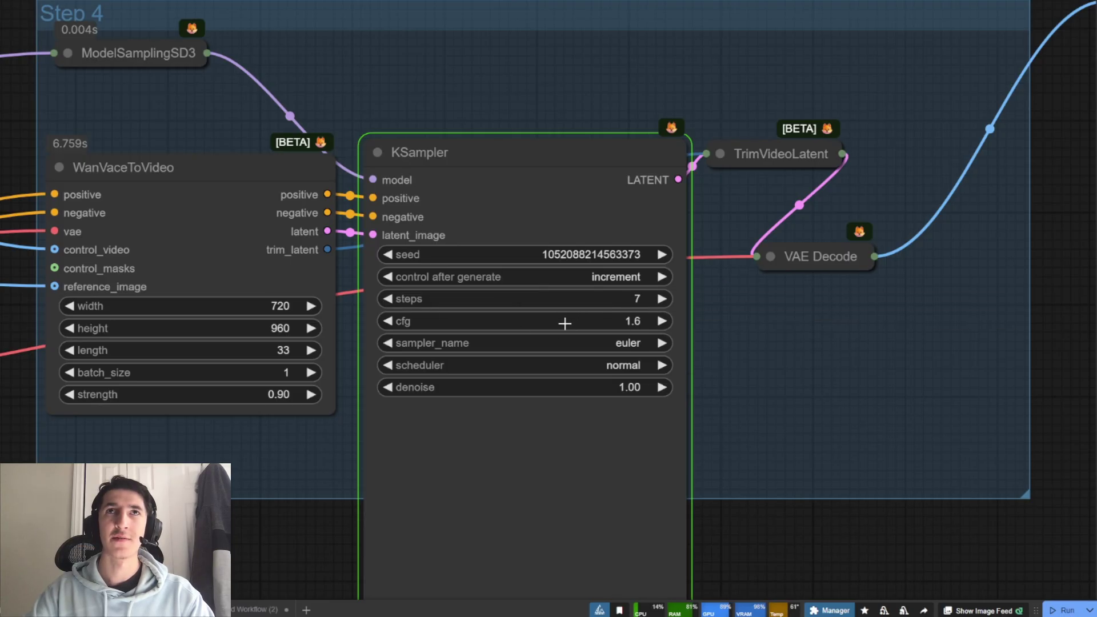
# Set the KSampler cfg to 1.5 and examine the generated beach video in the Video Combine node
pyautogui.click(391, 323)
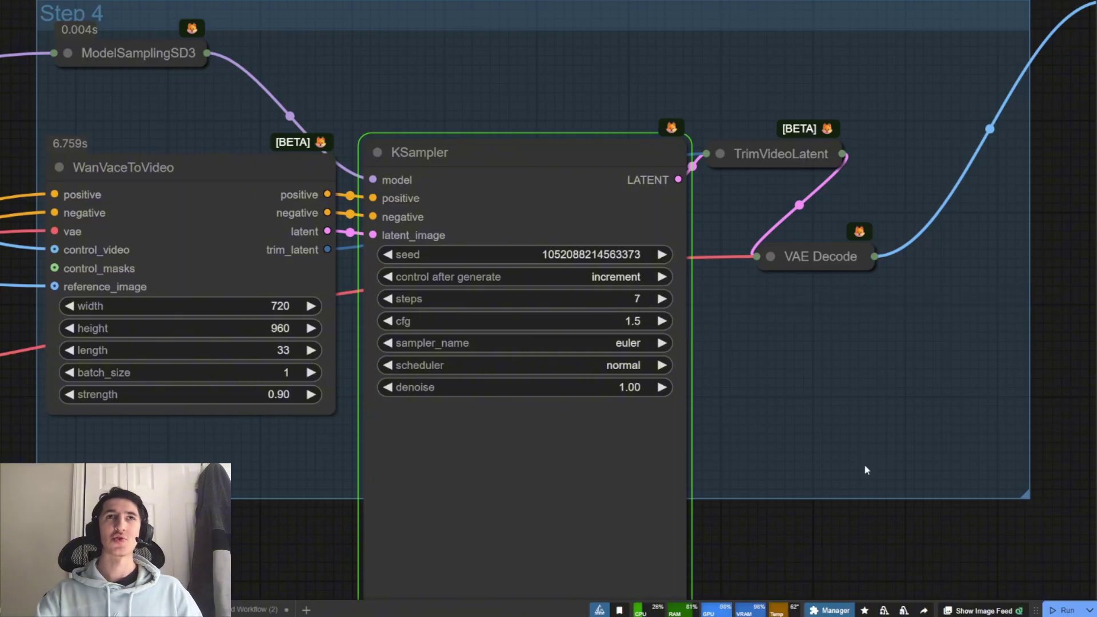
pyautogui.scroll(-10, 855, 430)
pyautogui.moveTo(552, 519); pyautogui.dragTo(610, 384)
pyautogui.scroll(-1, 632, 386)
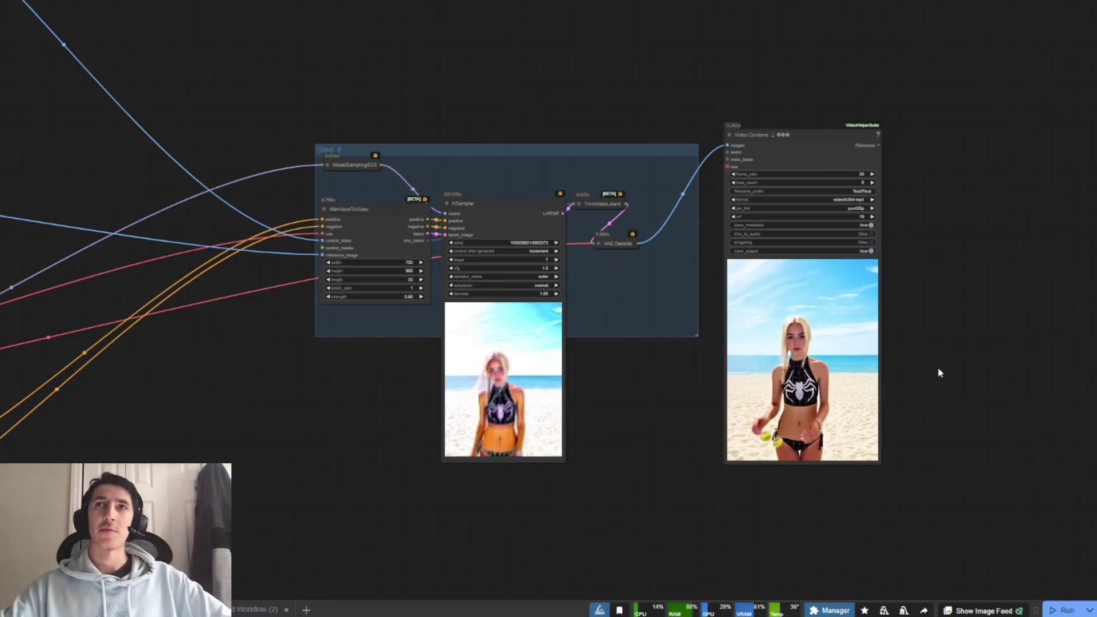
pyautogui.scroll(2, 913, 320)
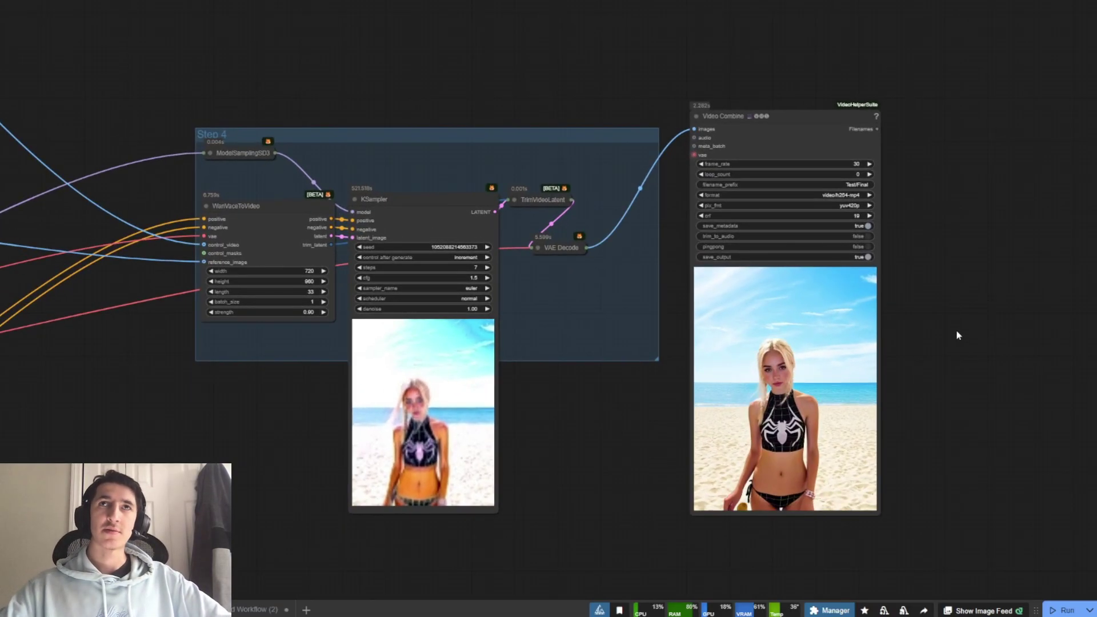
pyautogui.moveTo(954, 332); pyautogui.dragTo(976, 320)
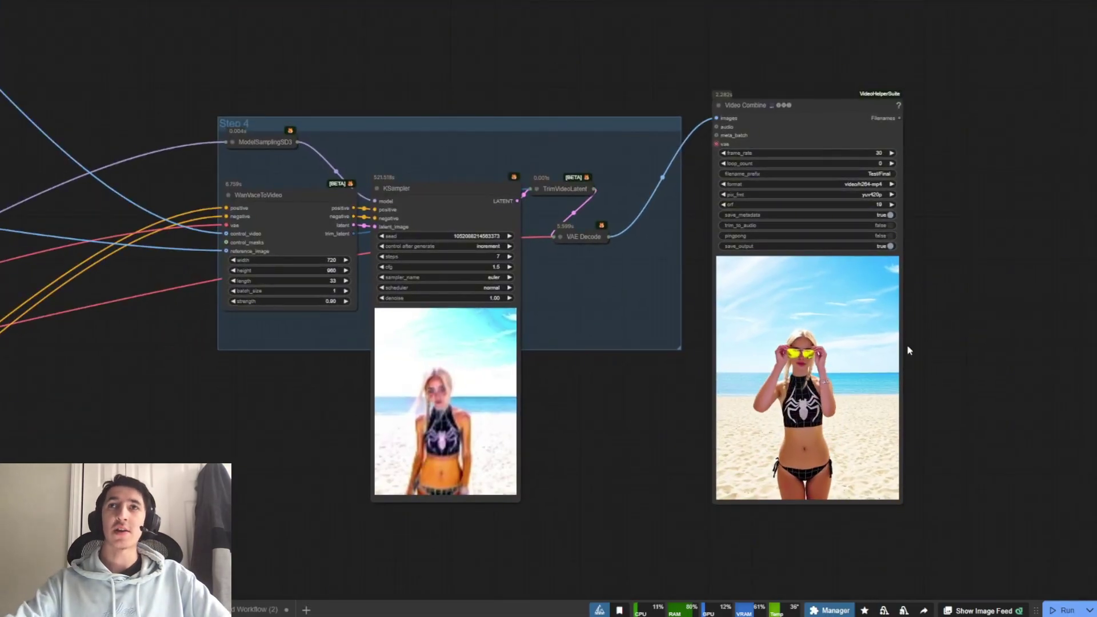
pyautogui.scroll(3, 799, 413)
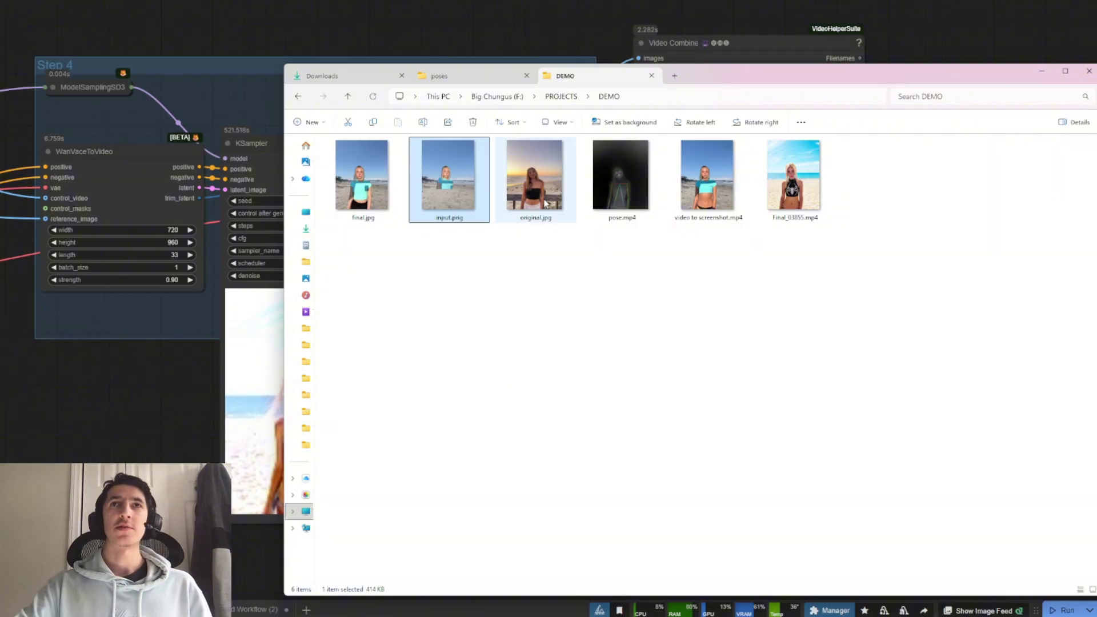
# In File Explorer's DEMO folder, go through original.jpg, pose.mp4, input.png and video to screenshot.mp4, and view final.jpg
pyautogui.click(542, 192)
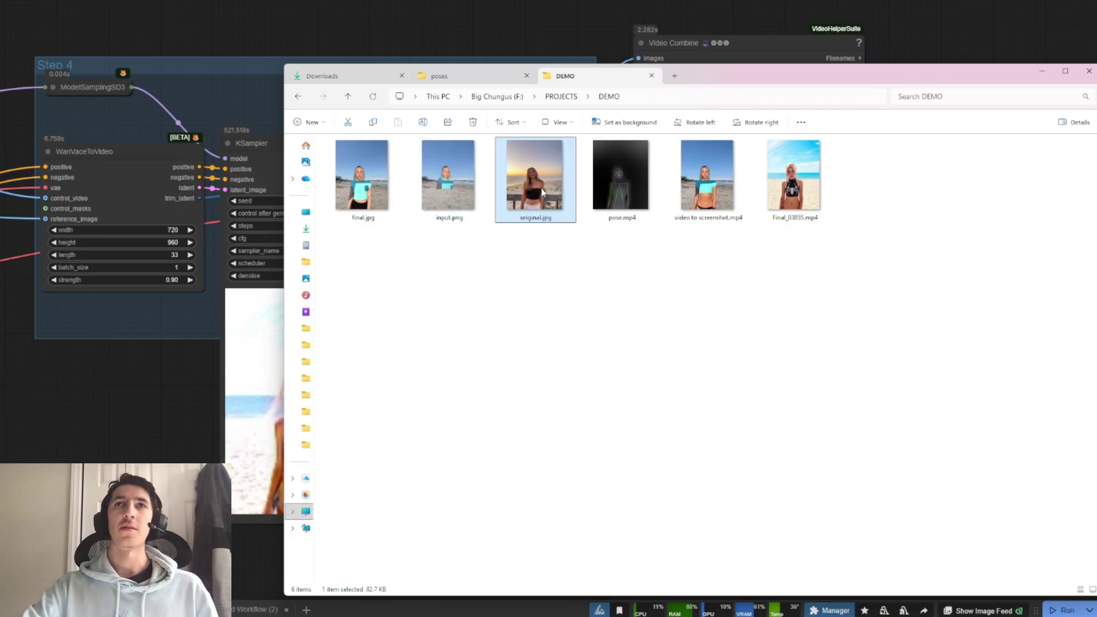
pyautogui.click(618, 181)
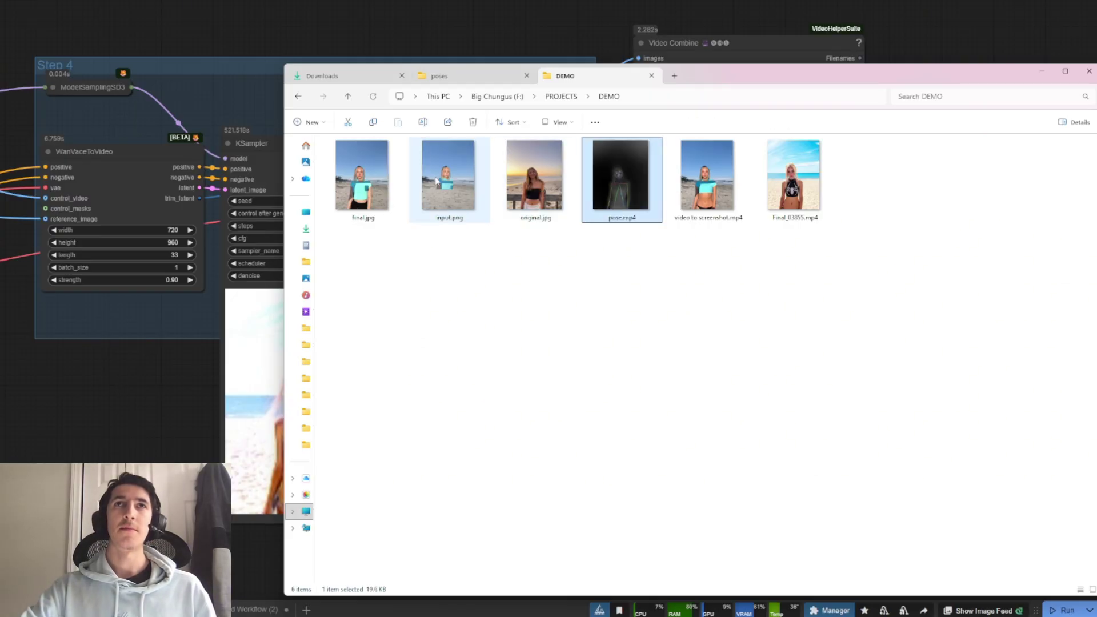
pyautogui.click(436, 182)
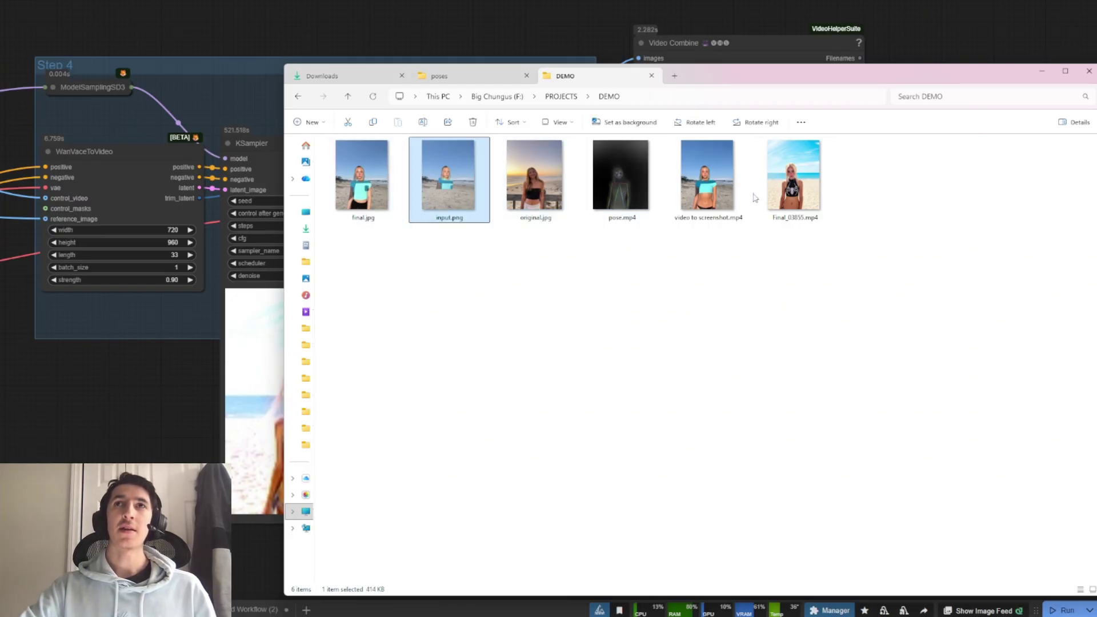
pyautogui.click(697, 194)
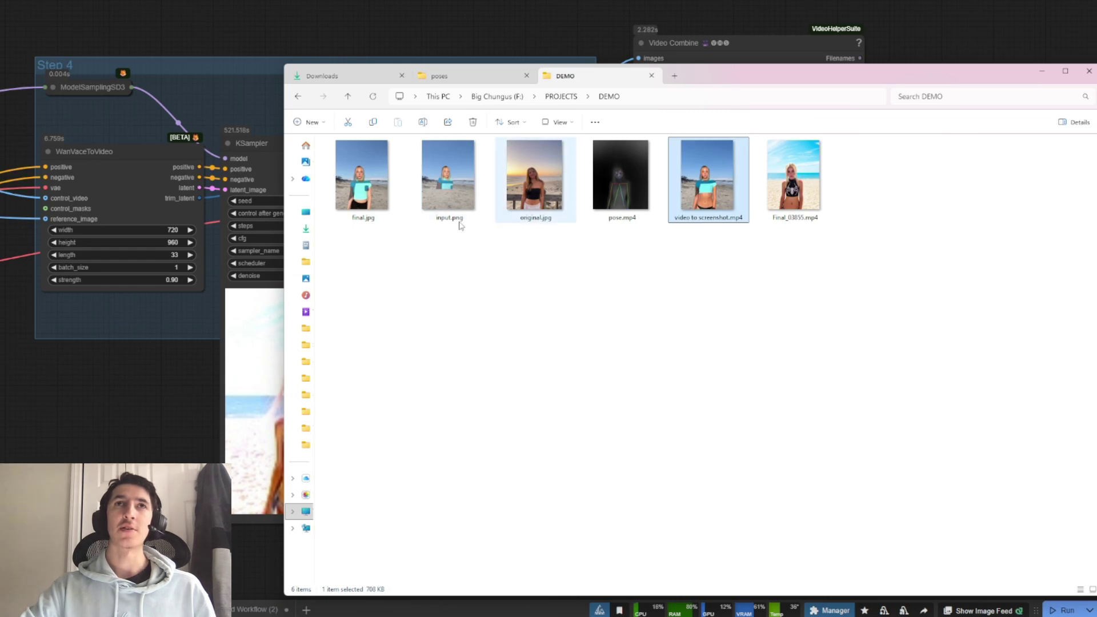
pyautogui.doubleClick(363, 187)
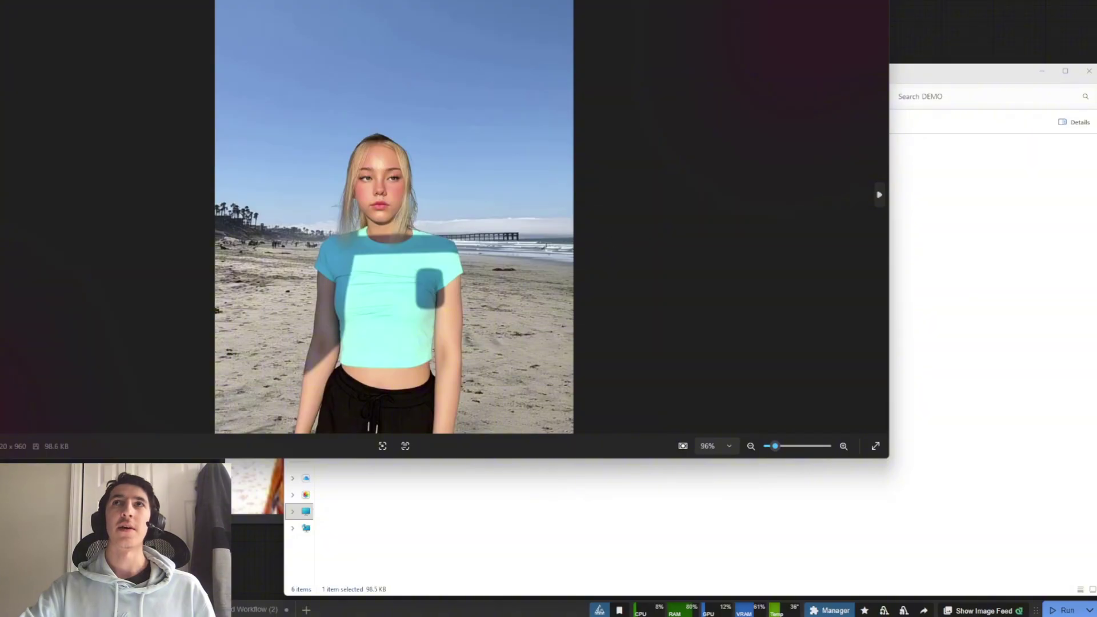
pyautogui.click(875, 0)
# Open Final_03855.mp4, try to save its last frame as an image, and scrub back to the beginning
pyautogui.doubleClick(784, 200)
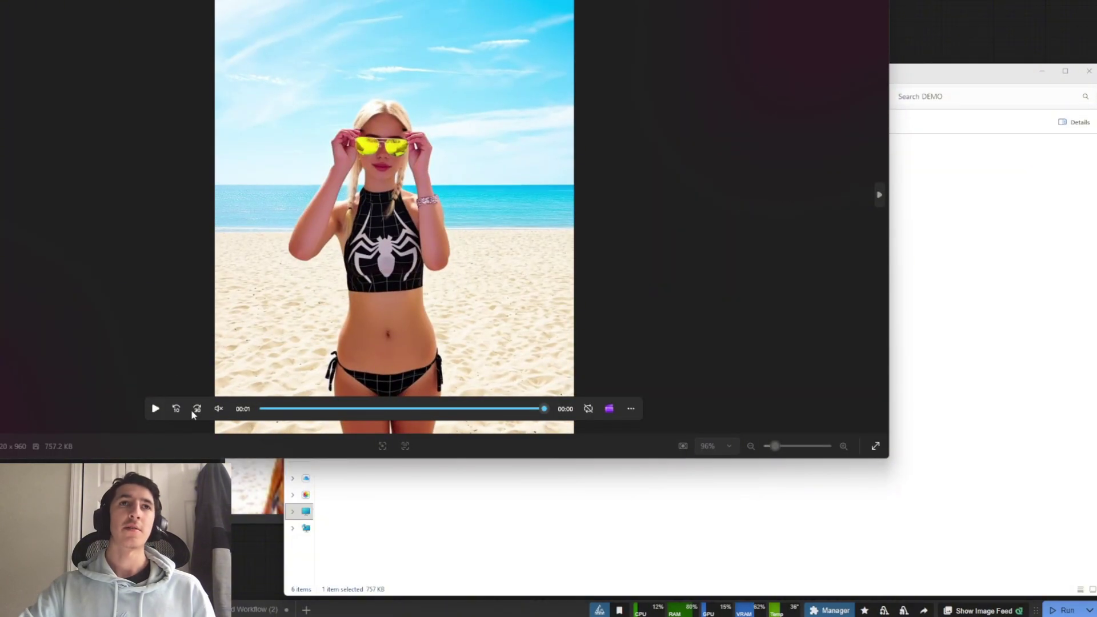
pyautogui.moveTo(314, 413); pyautogui.dragTo(569, 409)
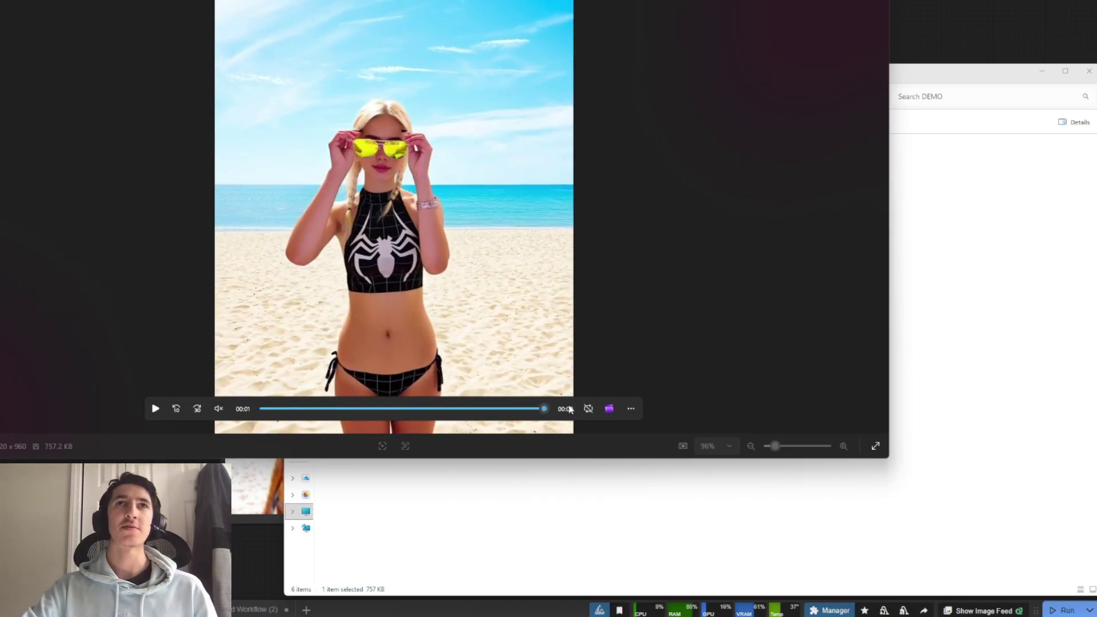
pyautogui.click(631, 408)
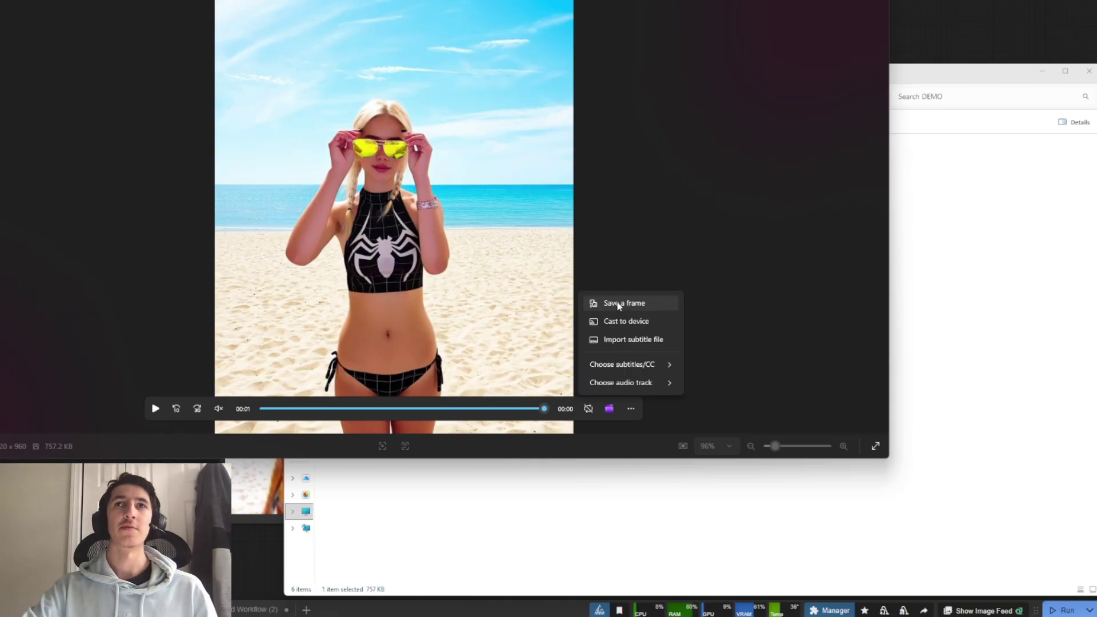
pyautogui.click(618, 307)
pyautogui.click(428, 282)
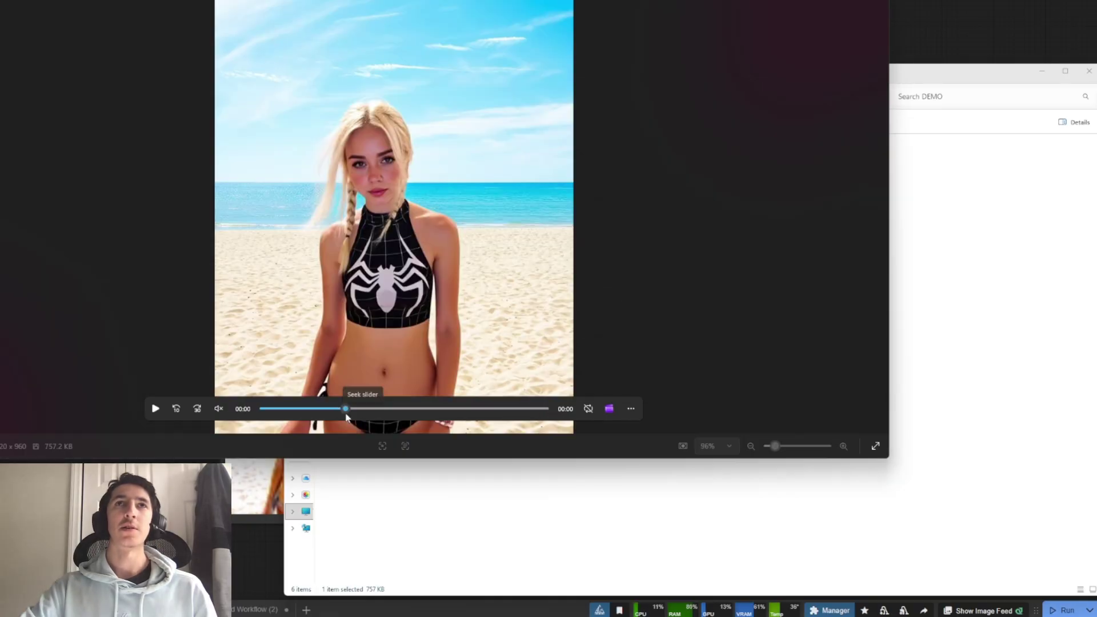
pyautogui.moveTo(264, 408)
pyautogui.mouseDown()
pyautogui.moveTo(448, 409)
pyautogui.moveTo(271, 417)
pyautogui.mouseUp()
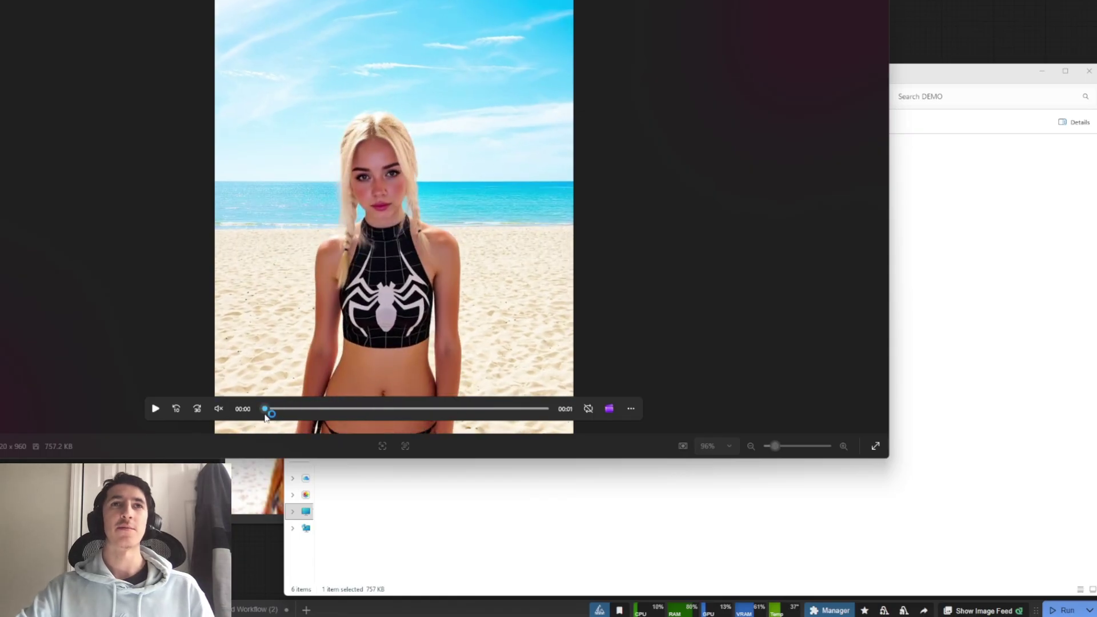